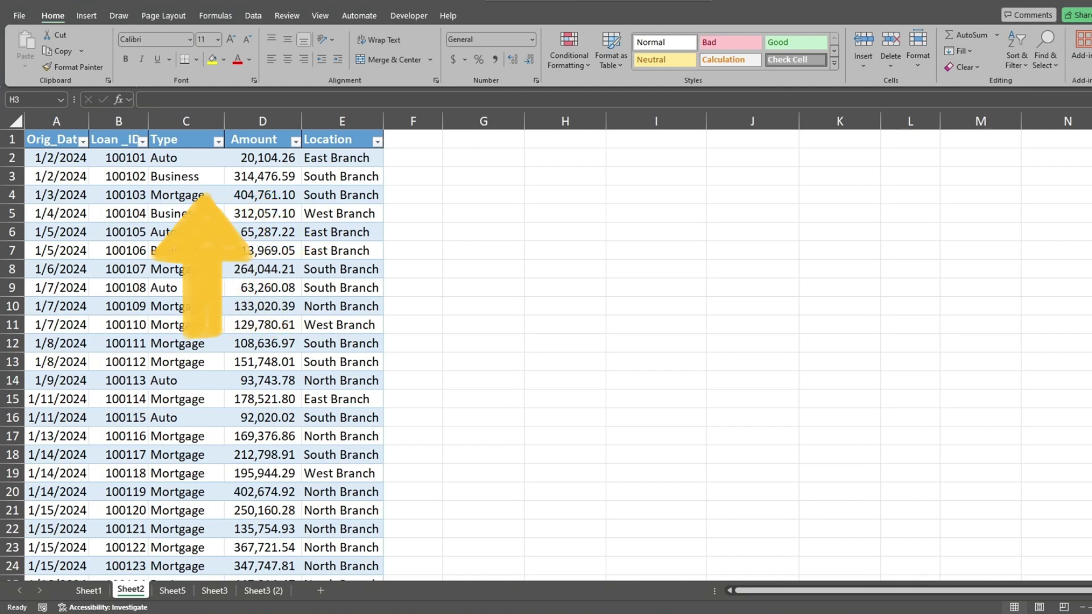
Start a GROUPBY formula in G3 with Type column C:C as row fields, Amount column D:D as values and SUM as the function
key("Left")
type("=Grou")
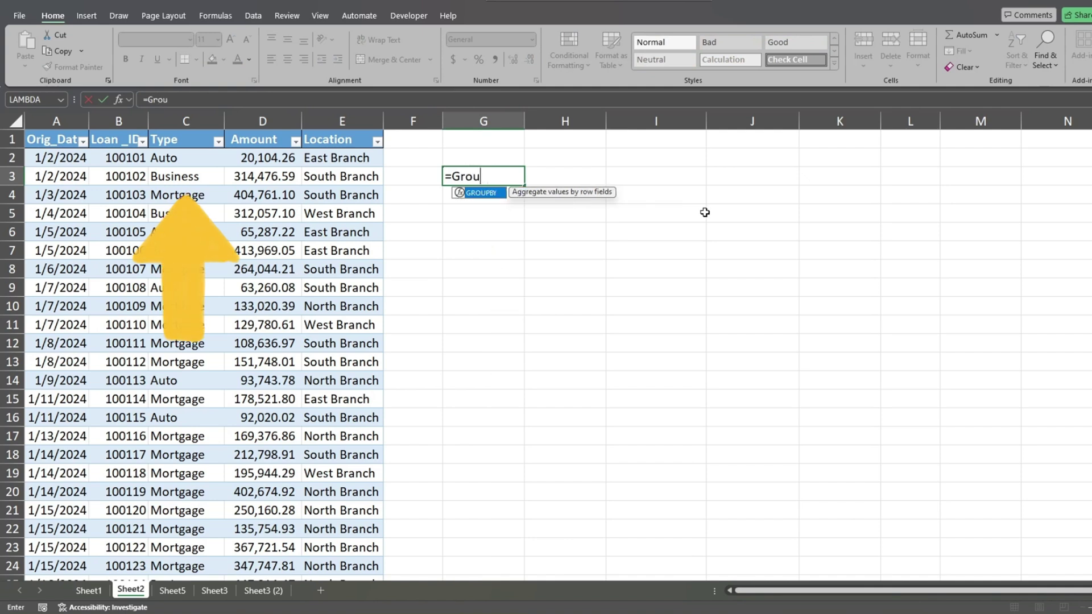
type("p")
key("Tab")
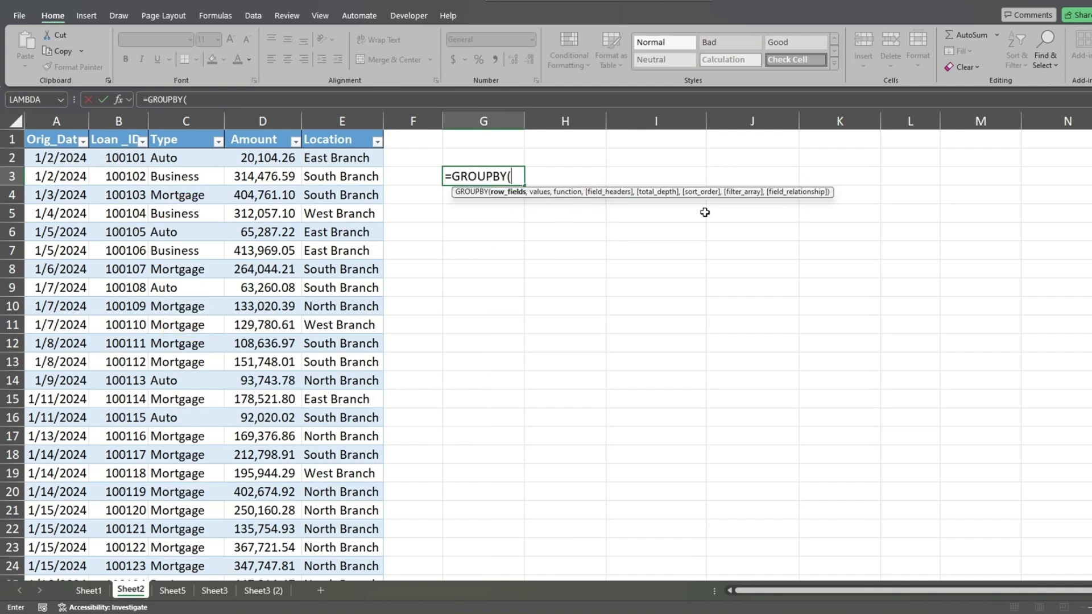
left_click(182, 114)
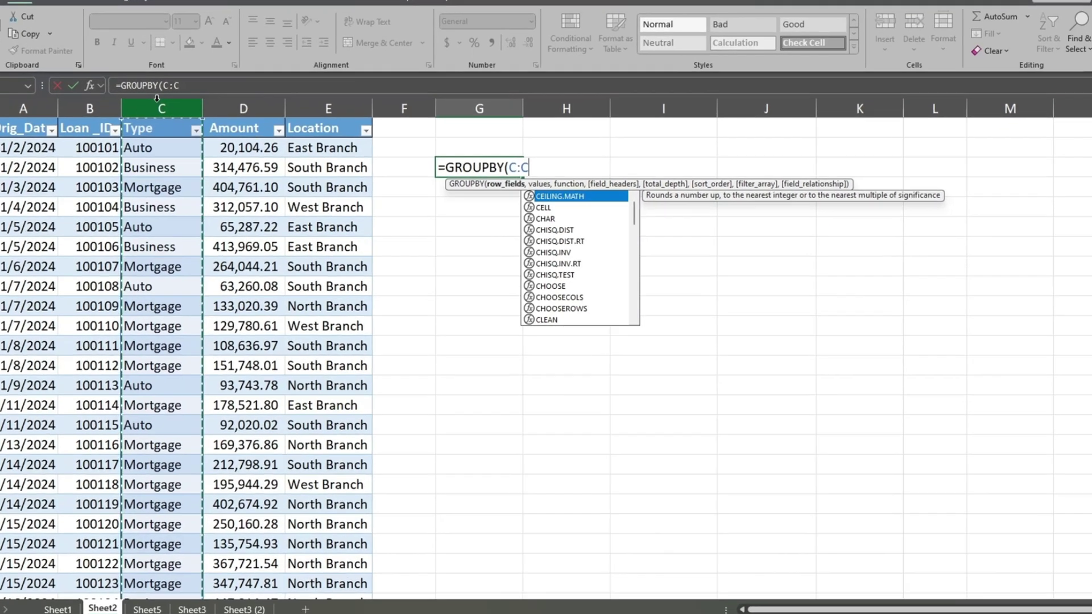
type(",")
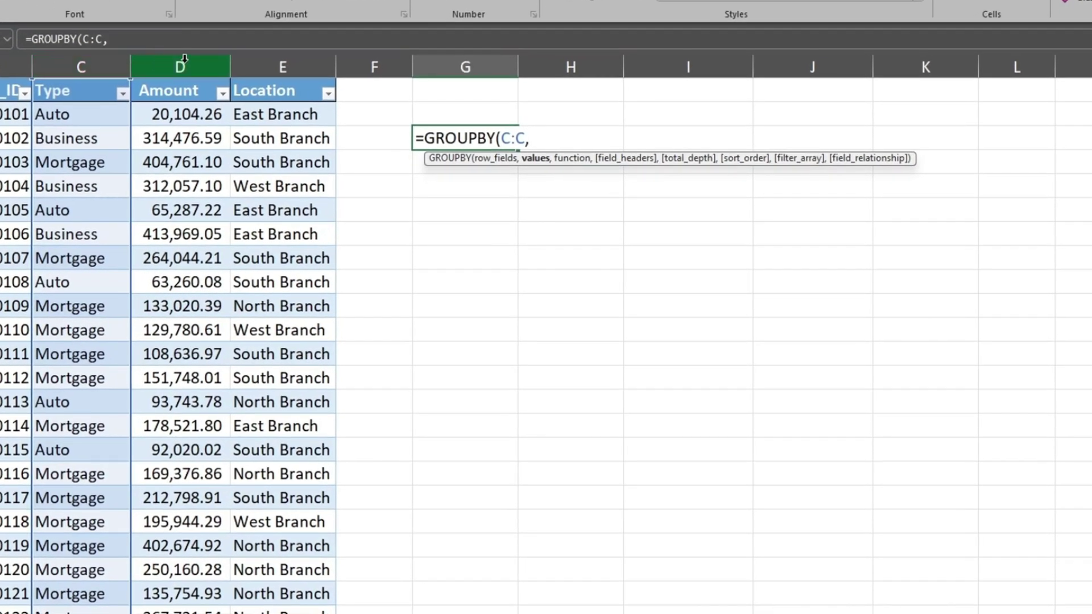
left_click(185, 58)
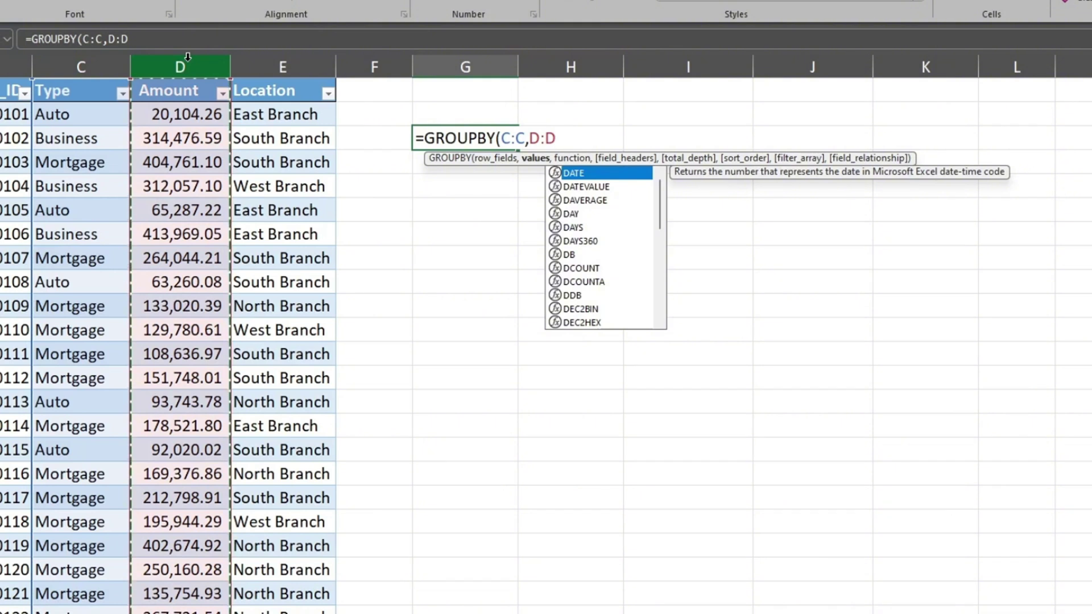
type(",")
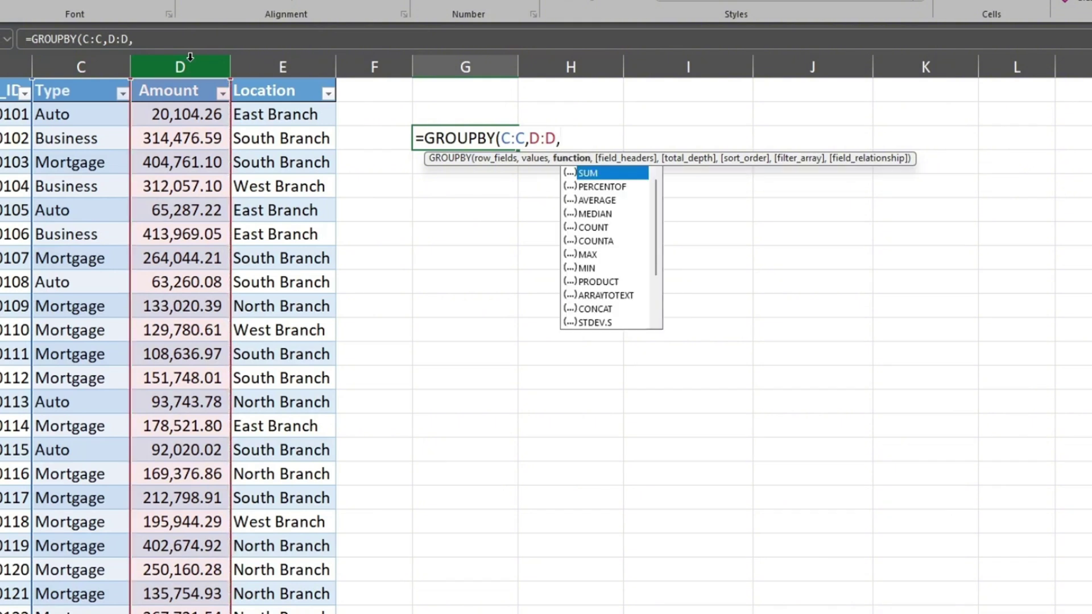
key("Tab")
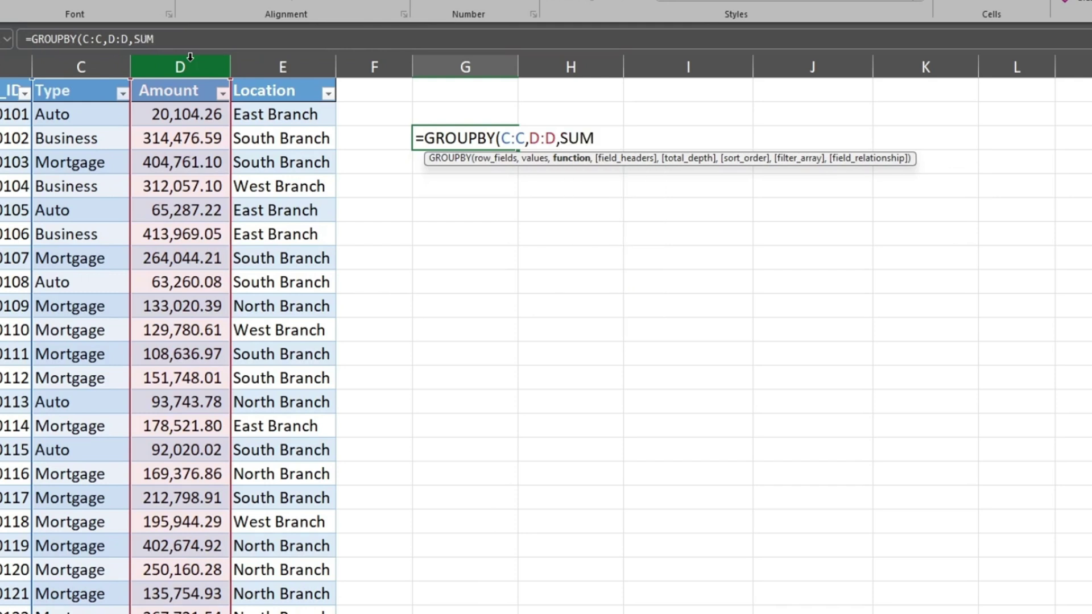
Complete the GROUPBY formula with field headers 3, total depth 1, sort order 1 and the filter C:C<>""
type(",")
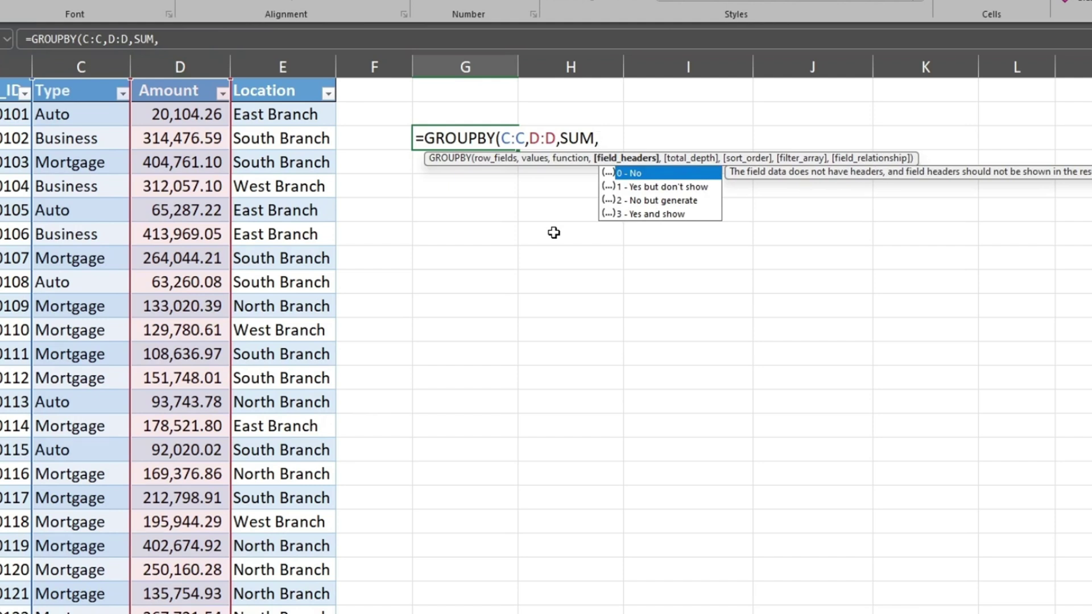
type("3,")
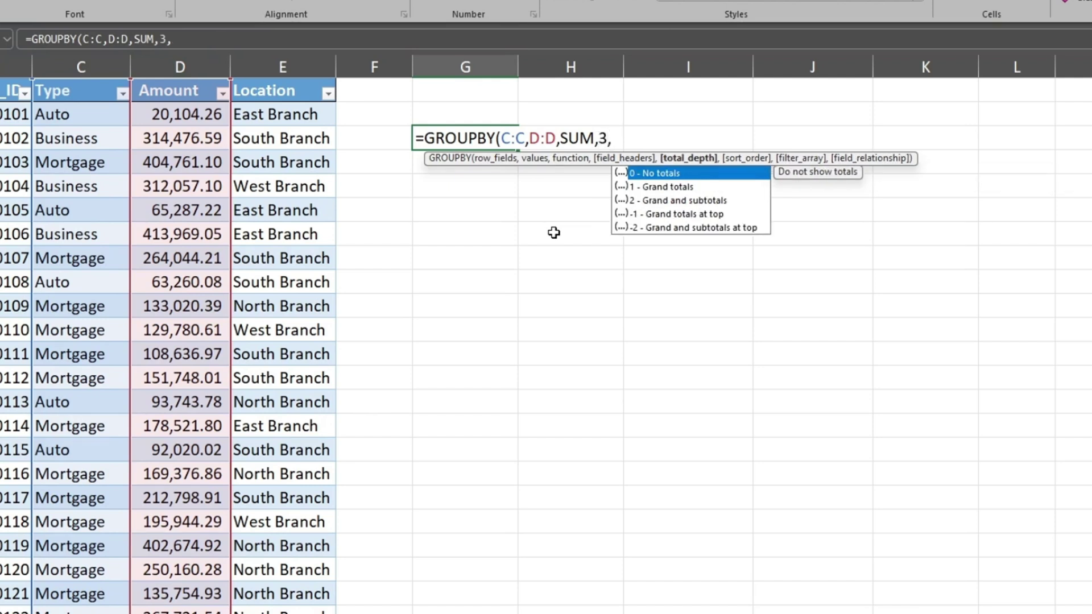
type("1,")
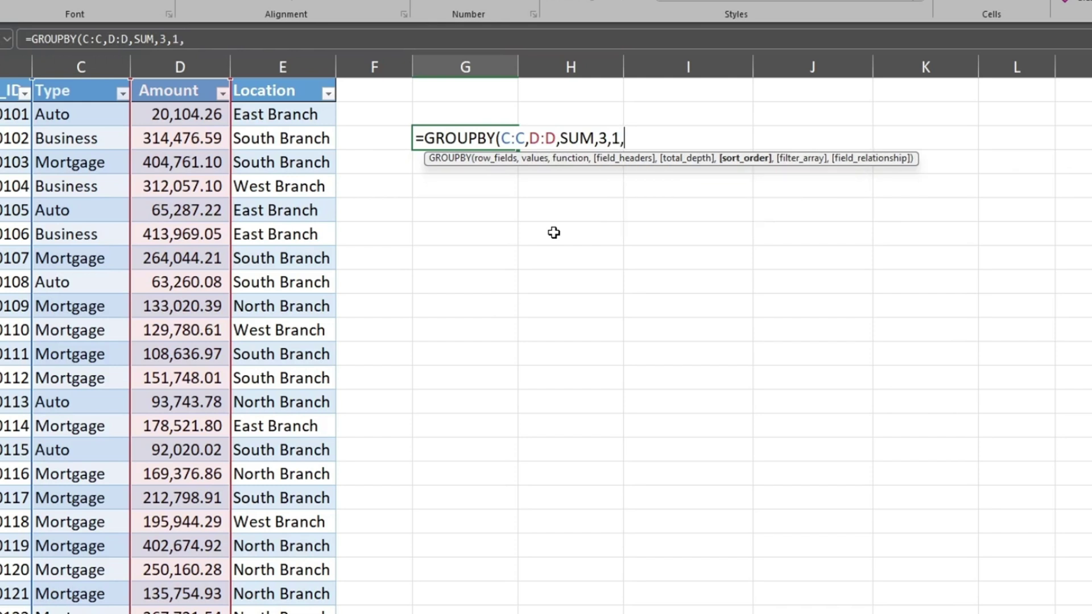
type("1,")
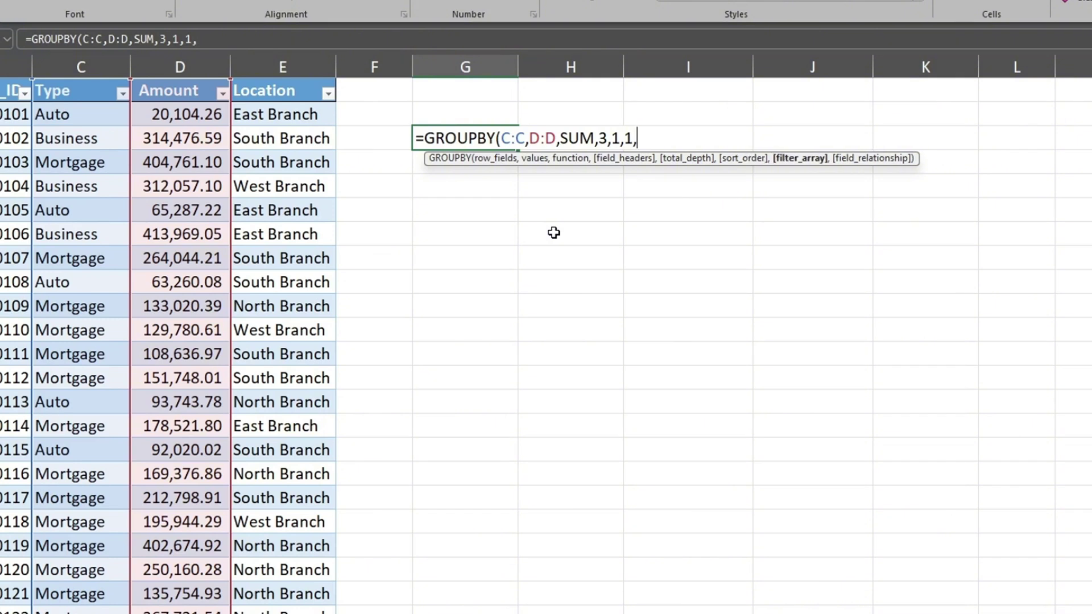
type("C:C")
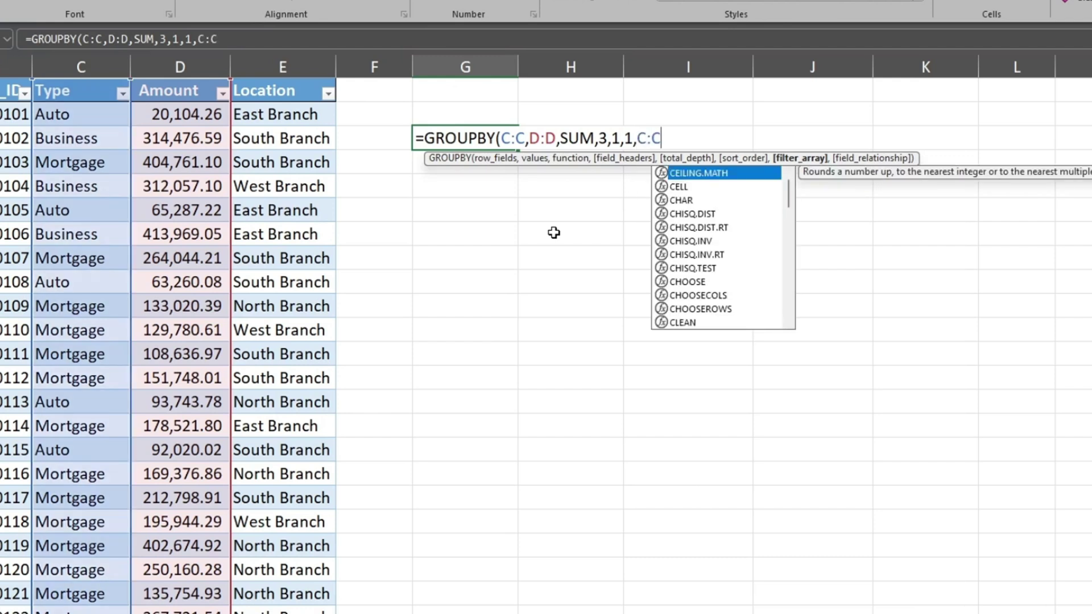
type("<>\"\"")
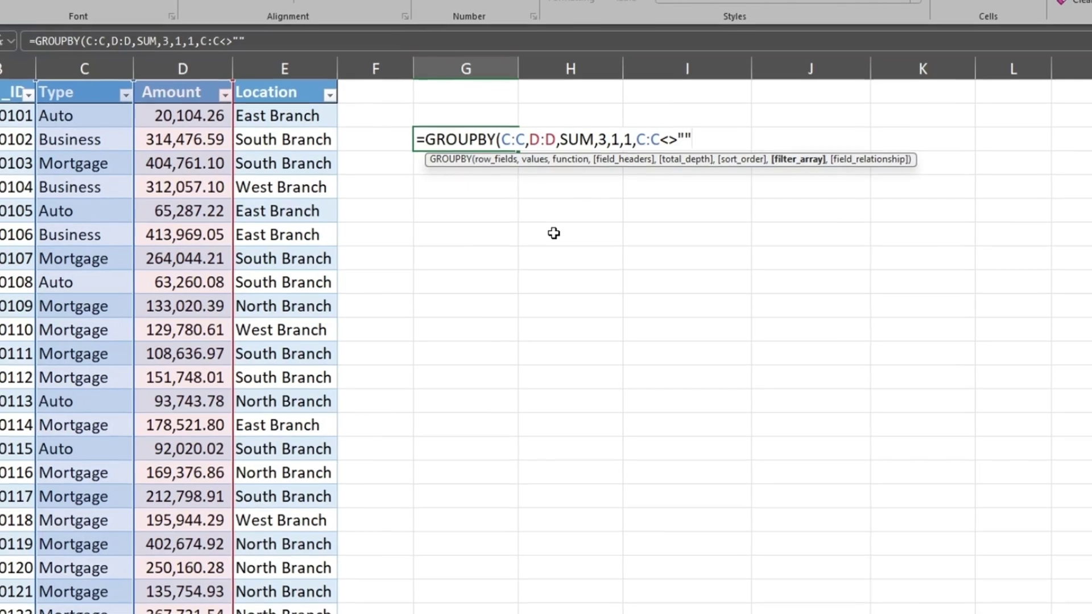
type(")")
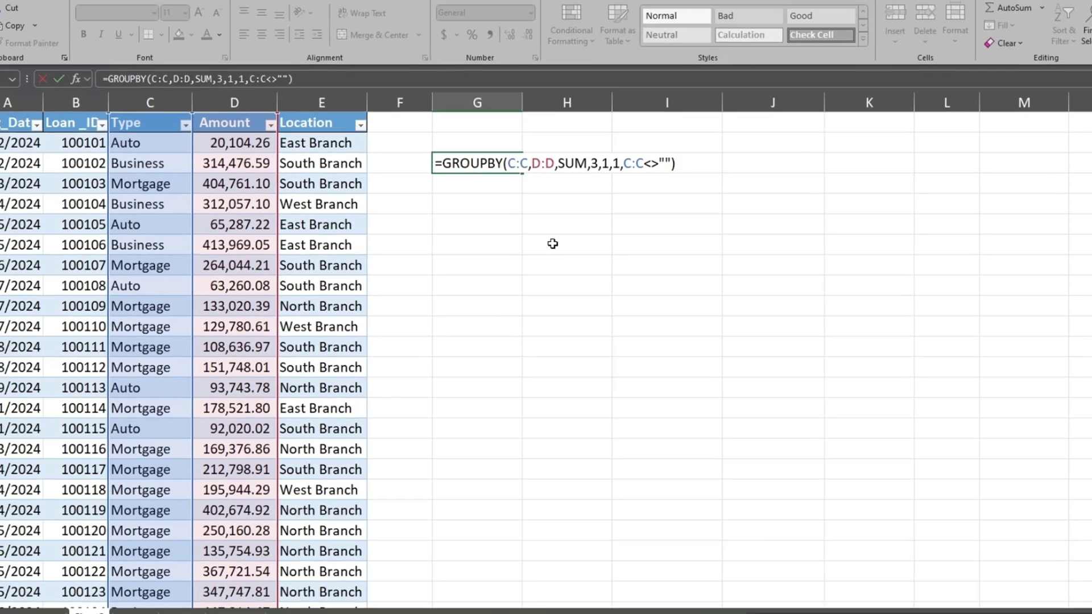
key("Return")
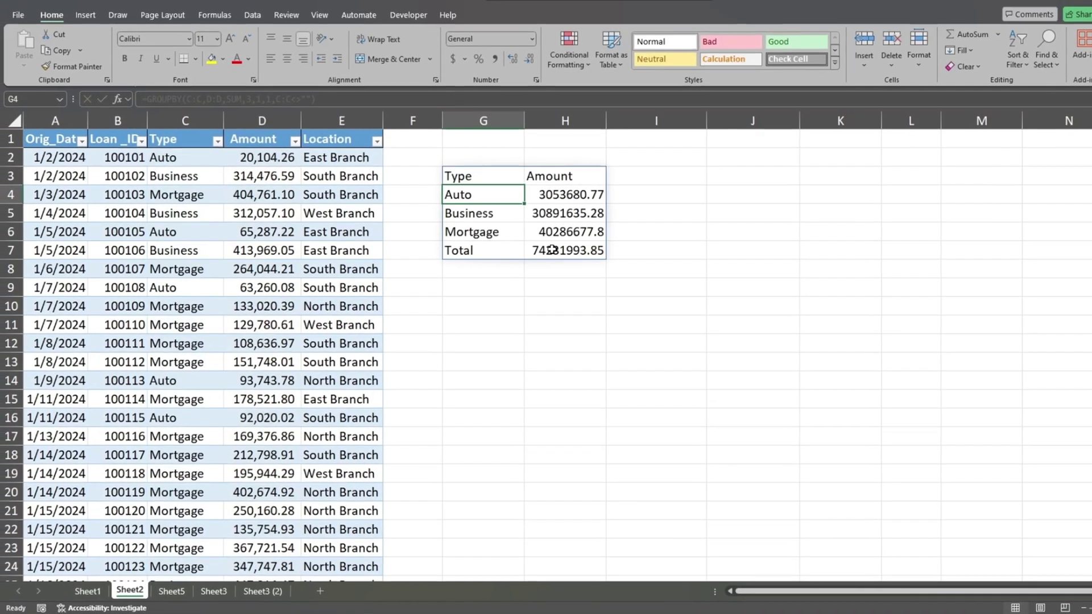
Apply the comma number style to column H
left_click(565, 121)
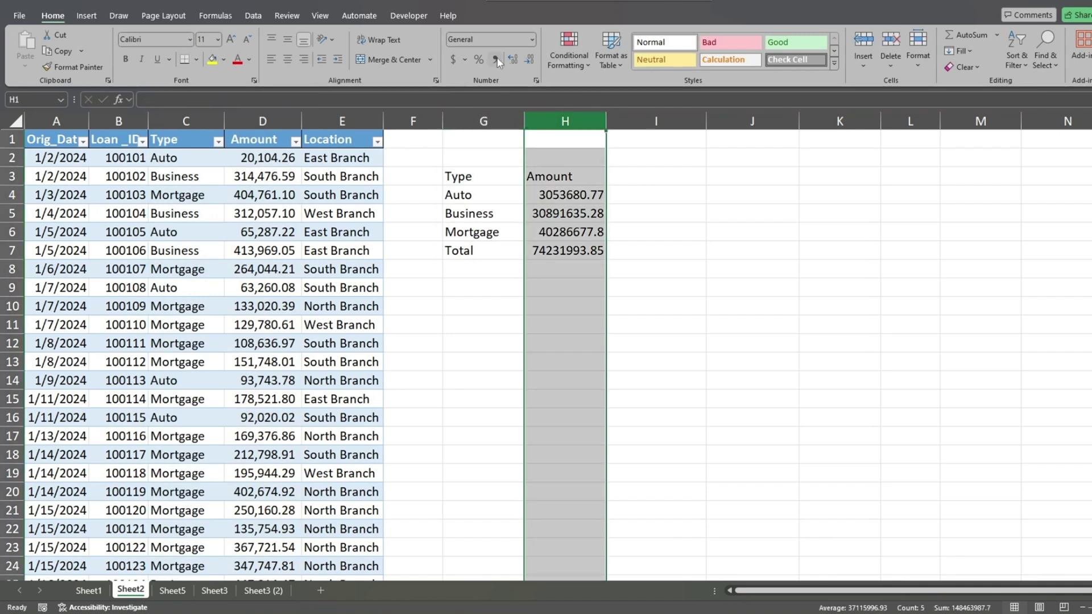
left_click(496, 59)
Change the row fields of the G3 GROUPBY formula to HSTACK(E:E,C:C) to group by location and type
left_click(498, 177)
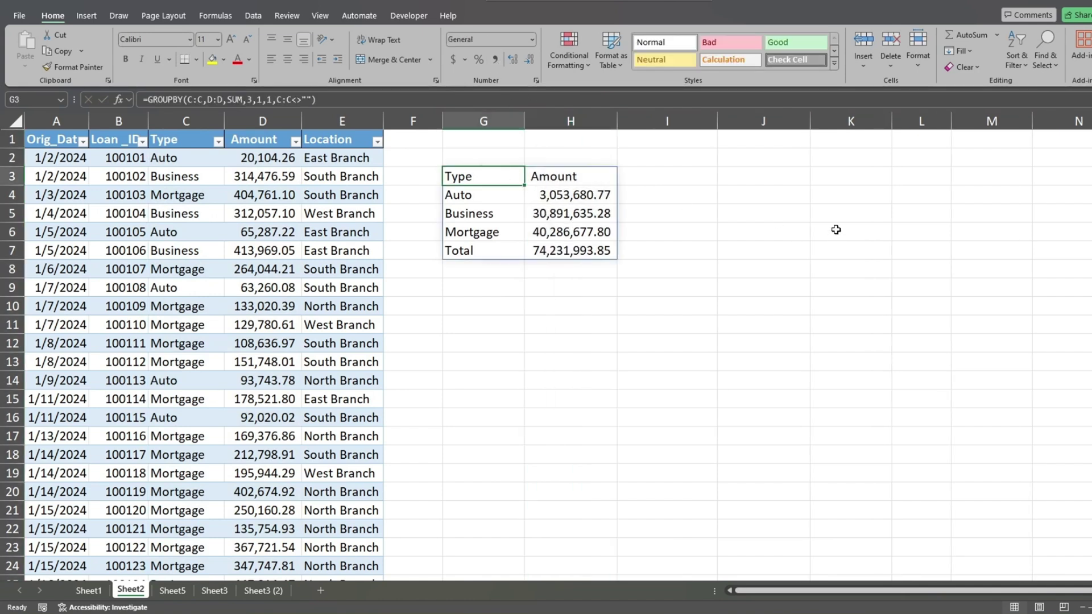
key("F2")
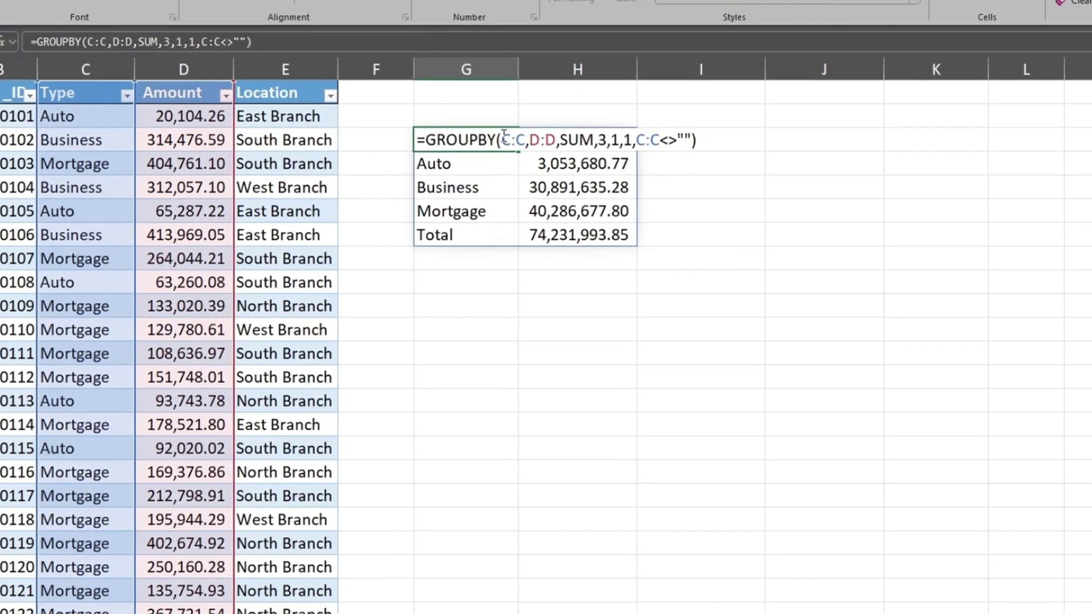
left_click(506, 149)
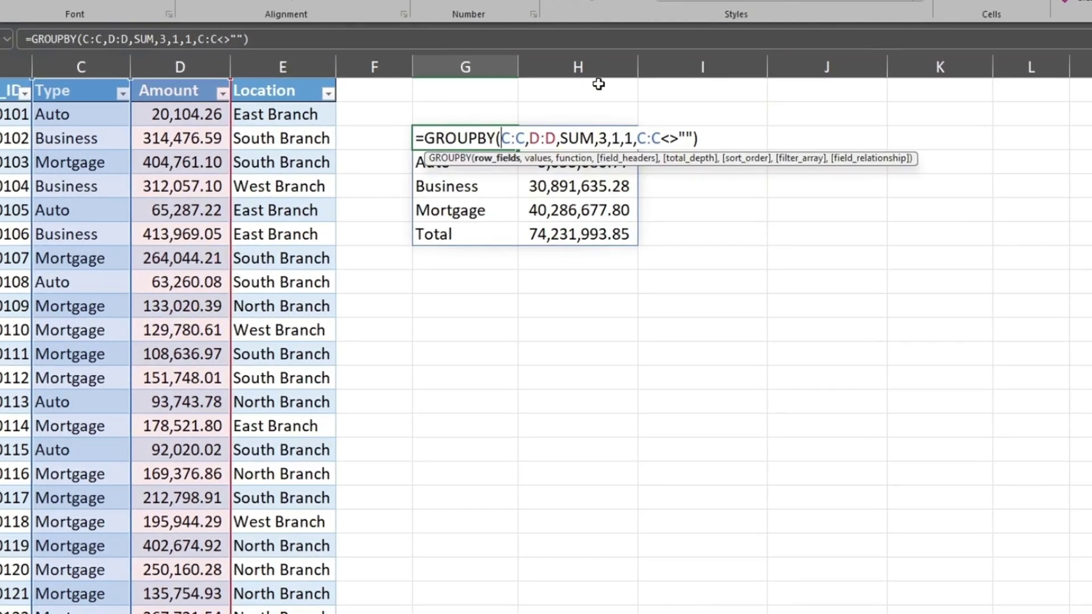
type("HSTACK")
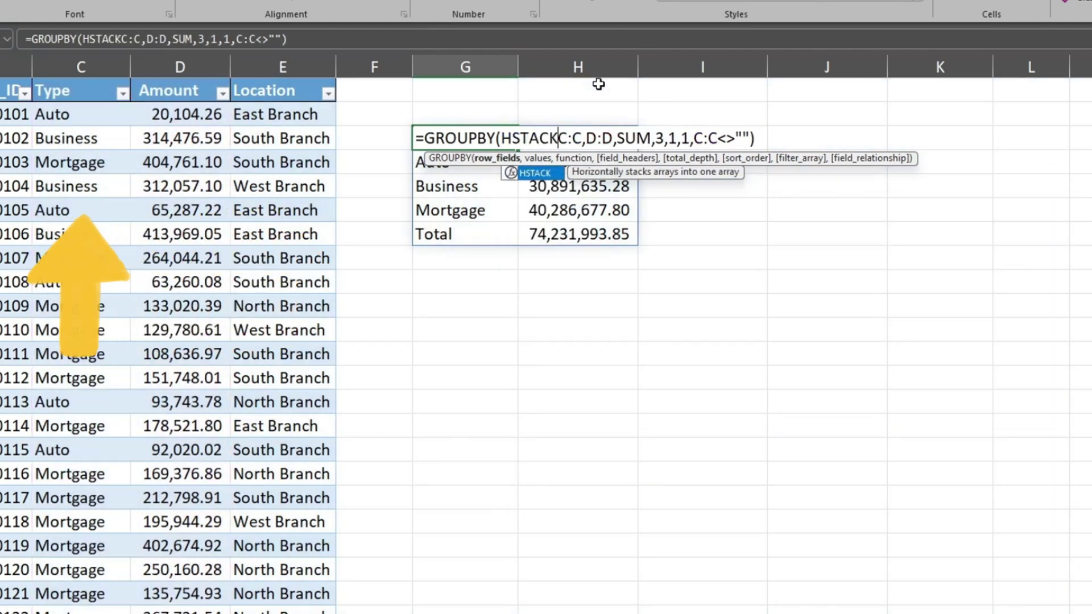
type("(")
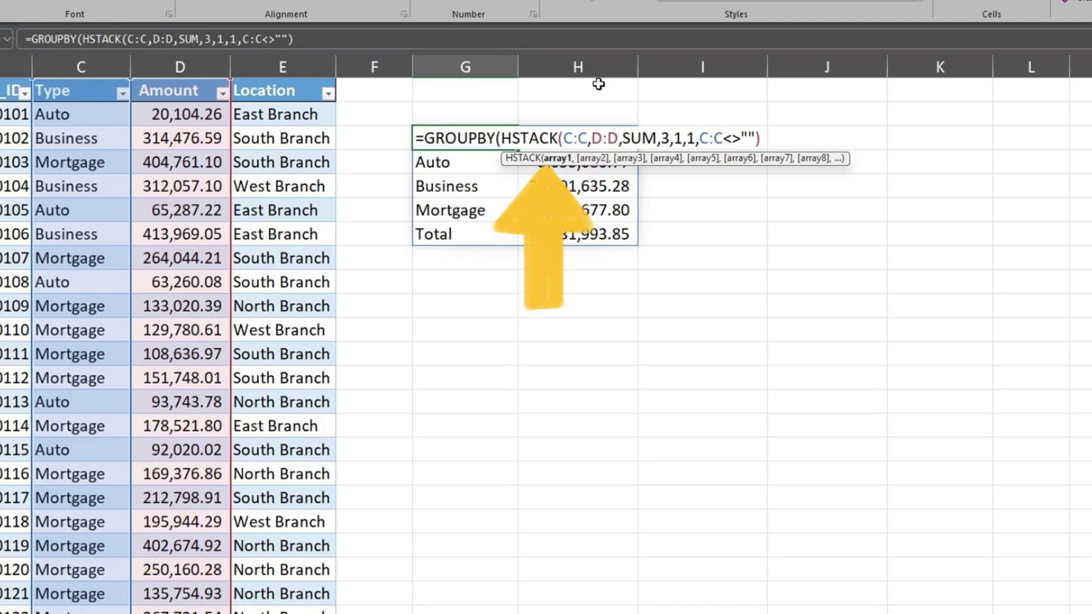
type("E")
type(":E,")
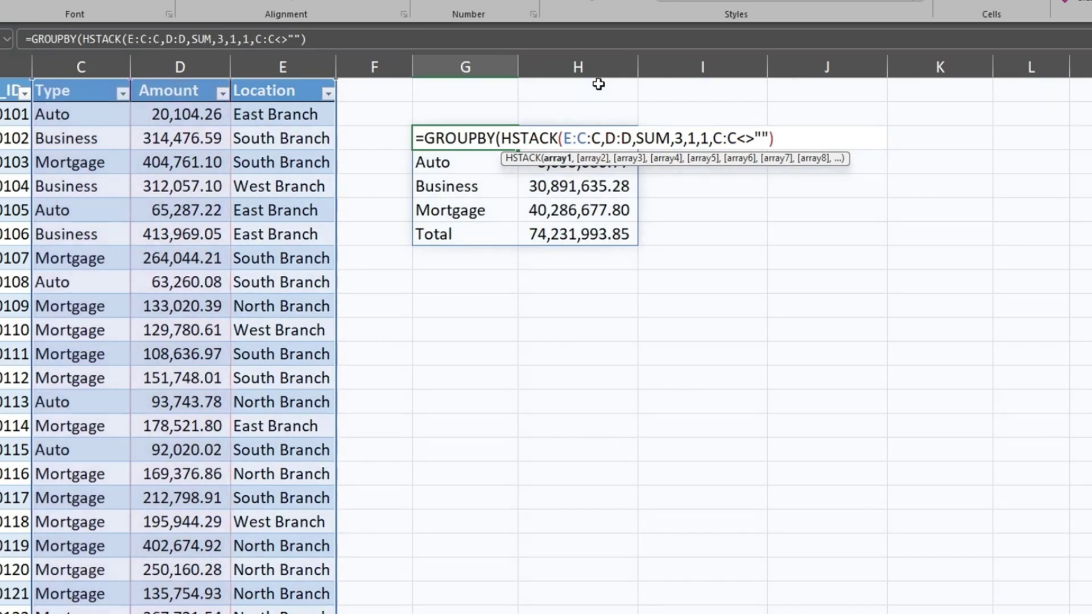
key("Right")
key("Right")
key("Right")
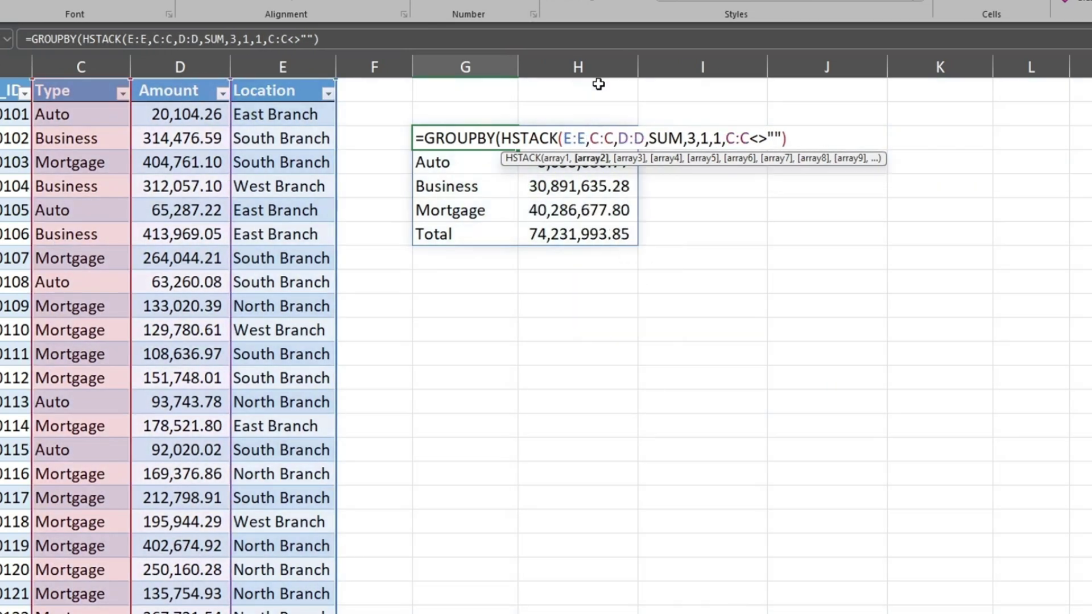
type(")")
key("Return")
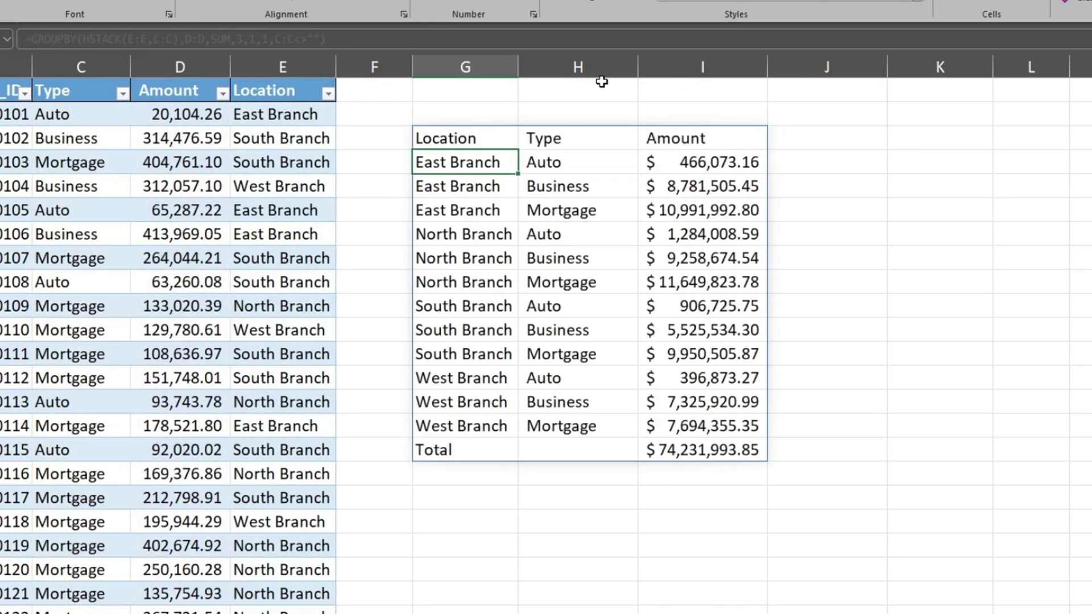
Set the total depth argument of the G3 GROUPBY formula to 2 for grand totals and subtotals
left_click(470, 138)
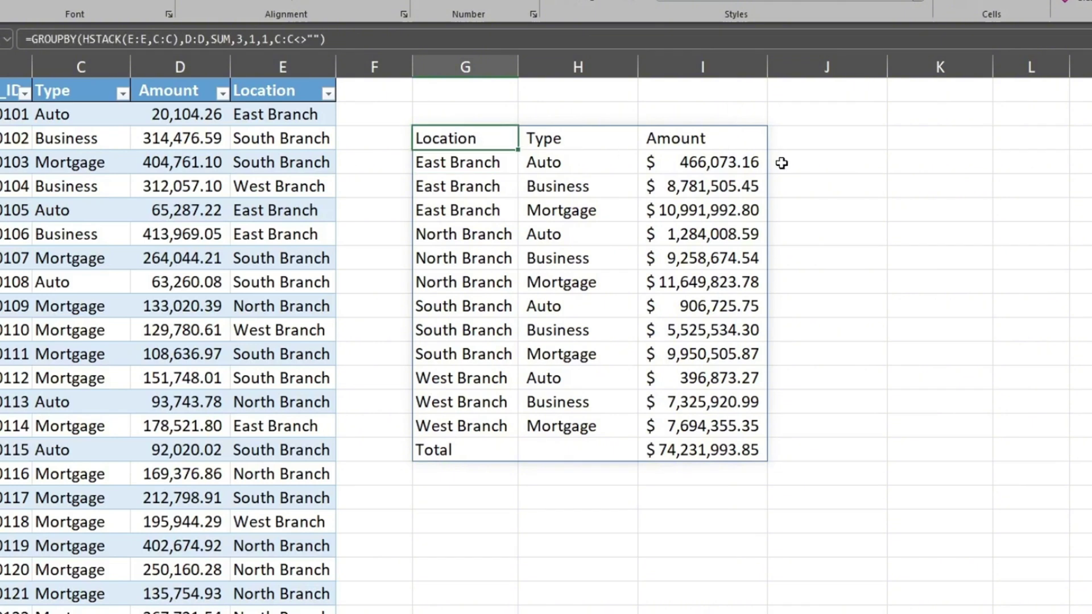
key("F2")
left_click(716, 138)
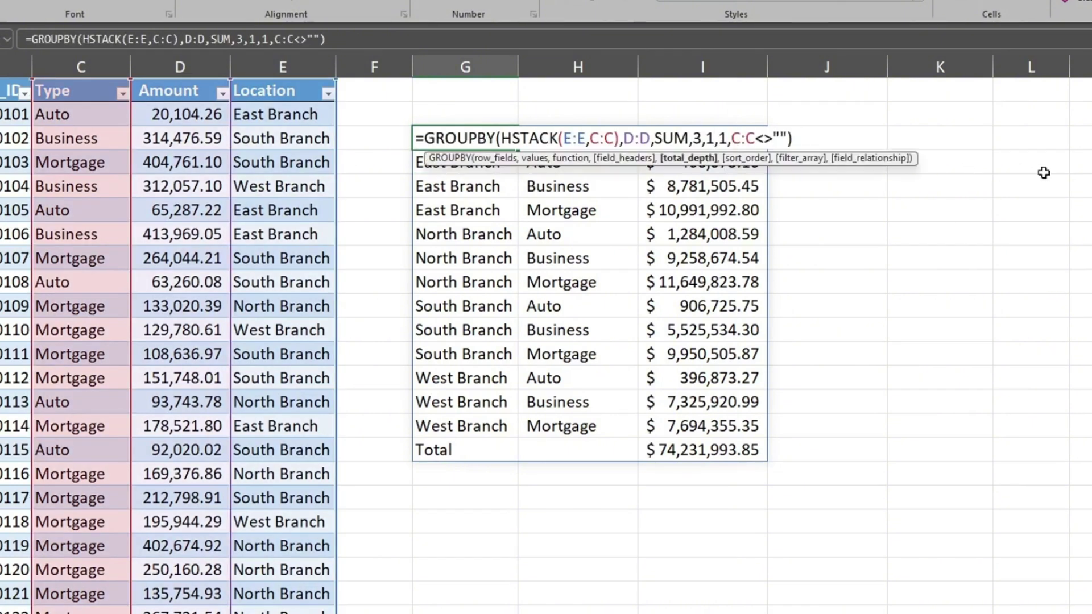
key("BackSpace")
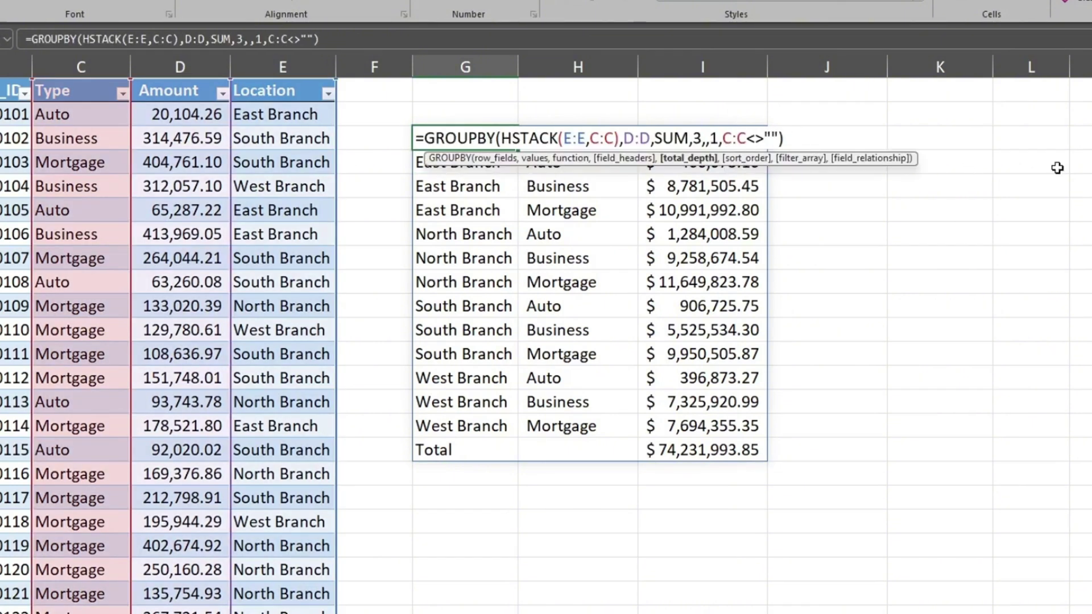
type("2")
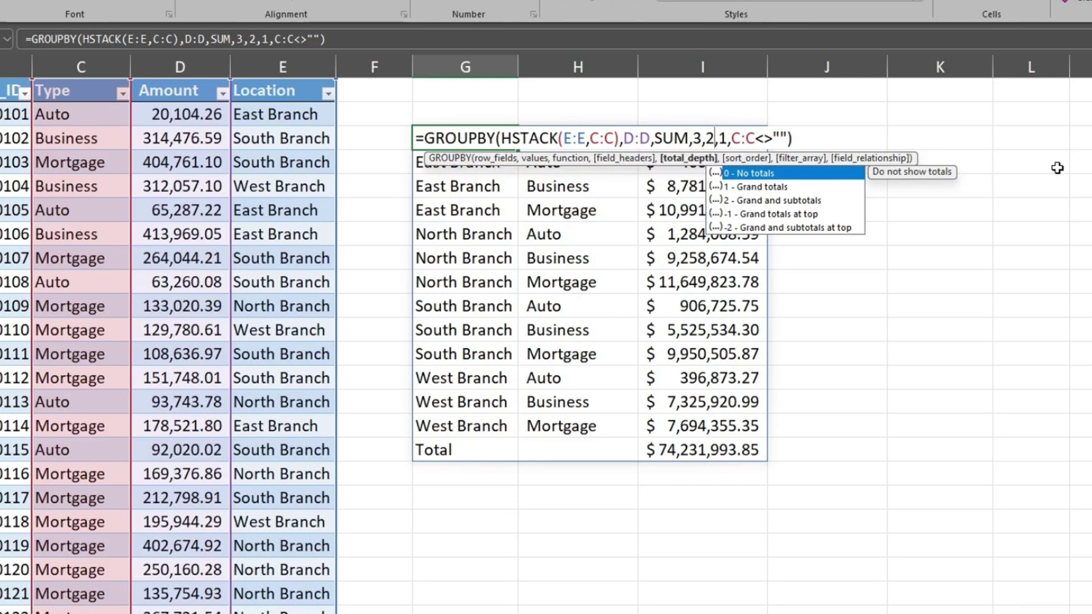
key("Return")
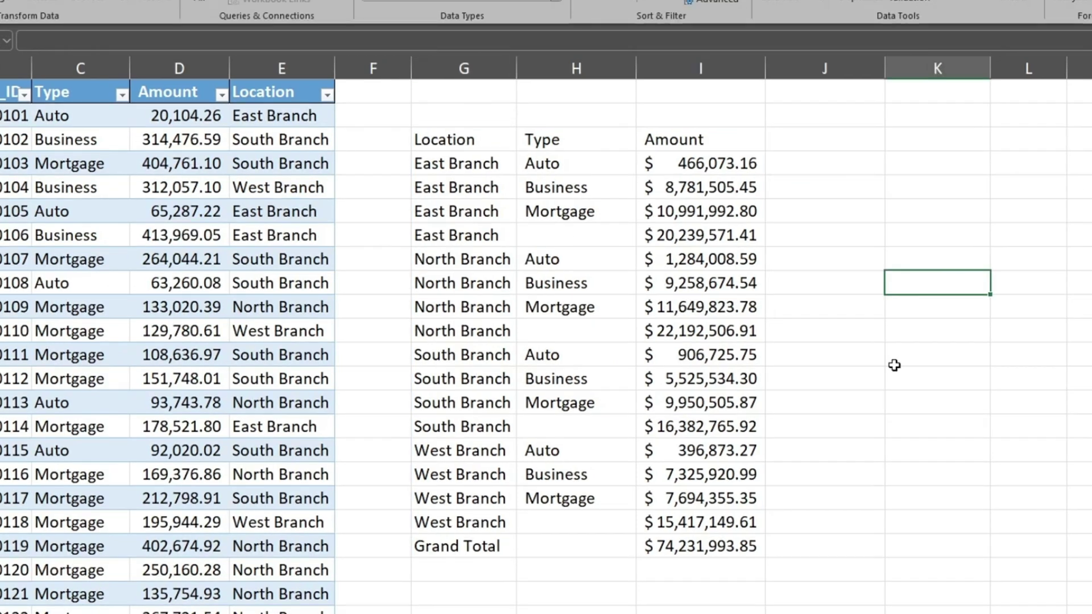
Replace the values argument of the G3 GROUPBY formula with HSTACK(D:D,D:D) to use the Amount column twice
left_click(454, 147)
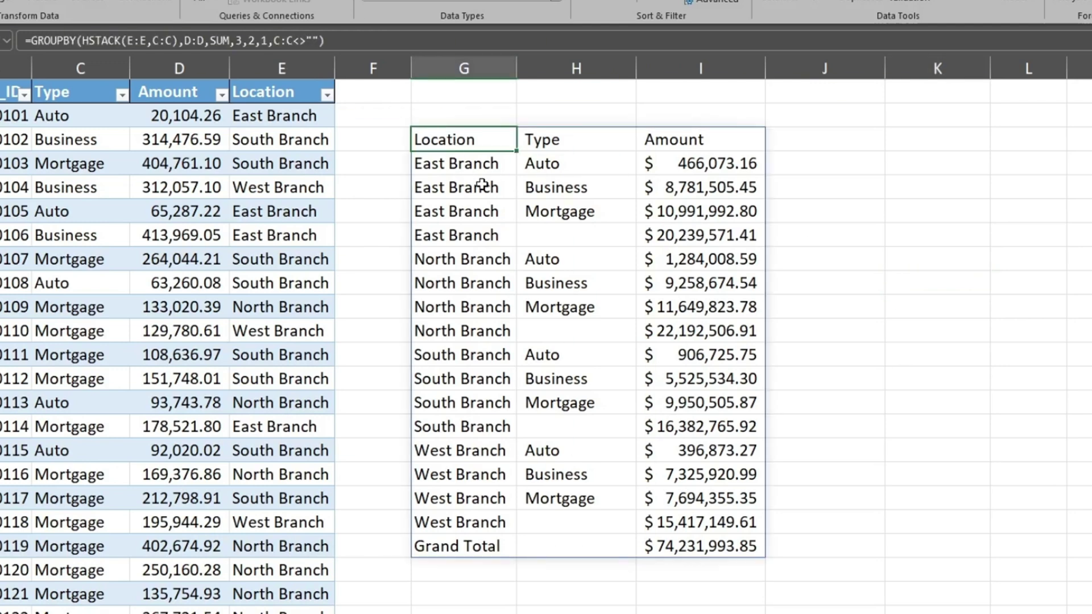
key("F2")
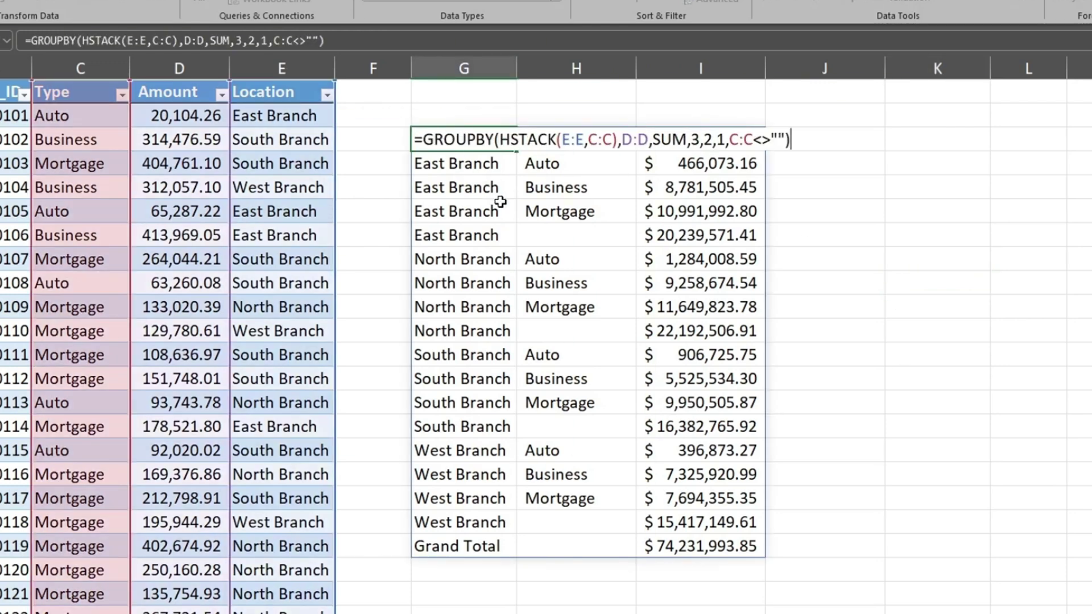
left_click(622, 142)
type("Hs")
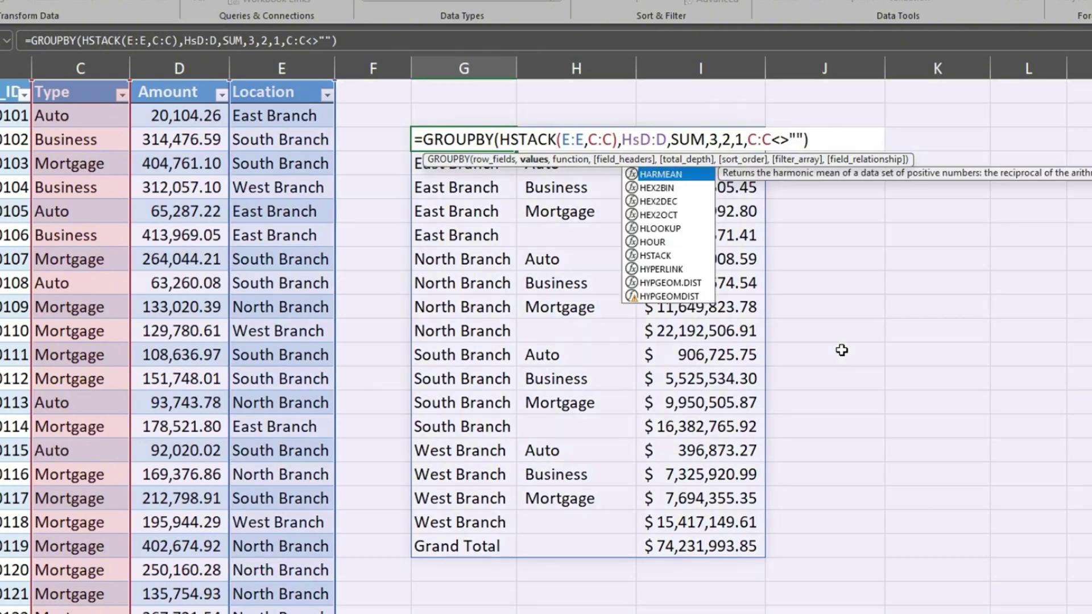
key("Tab")
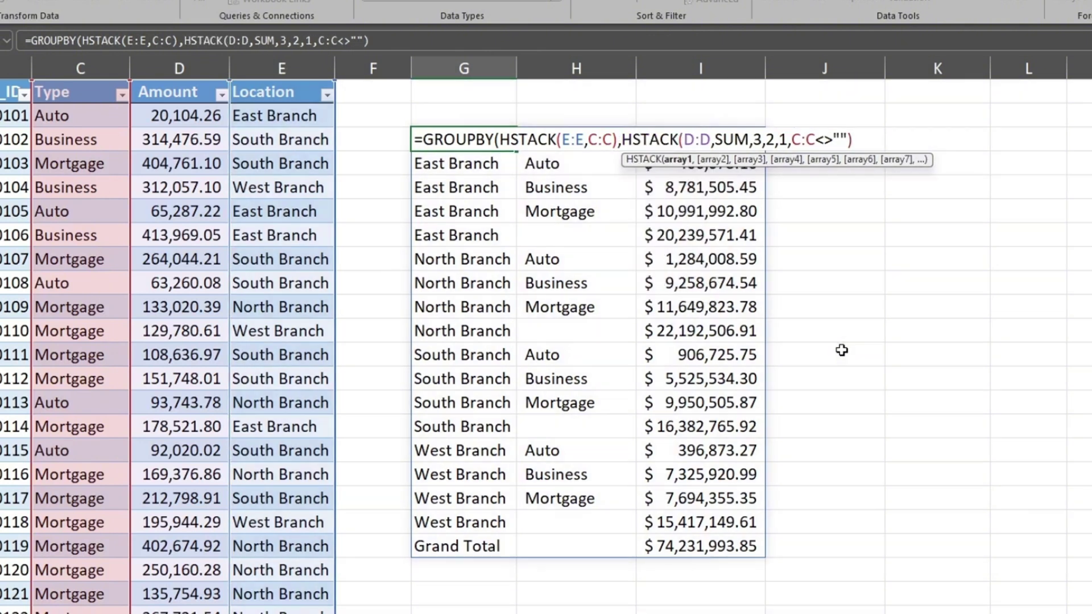
key("Right")
key("Right")
key("Right")
type(",")
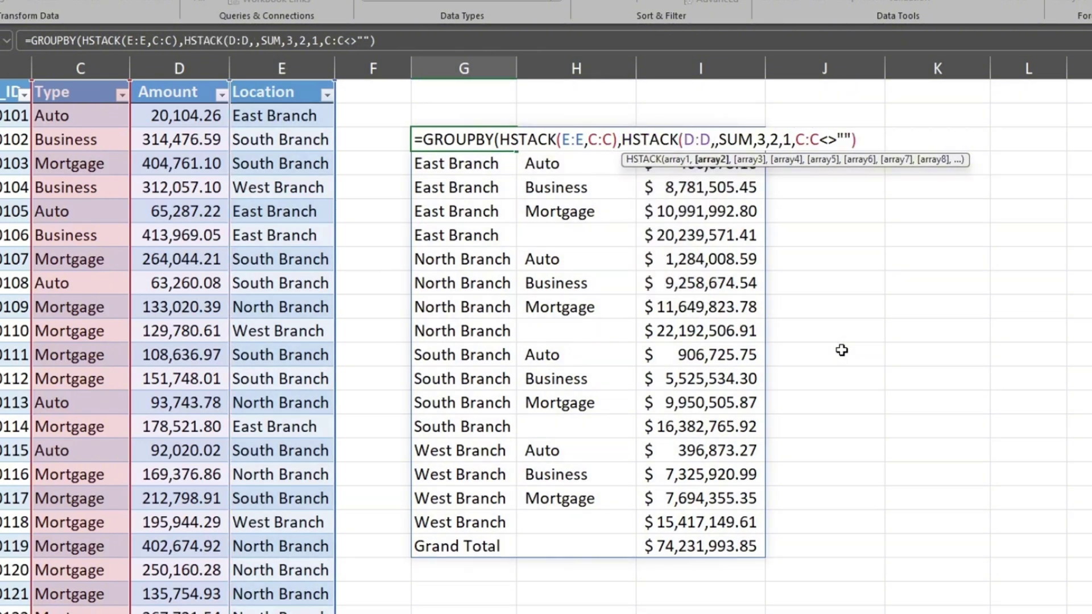
type("D:D)")
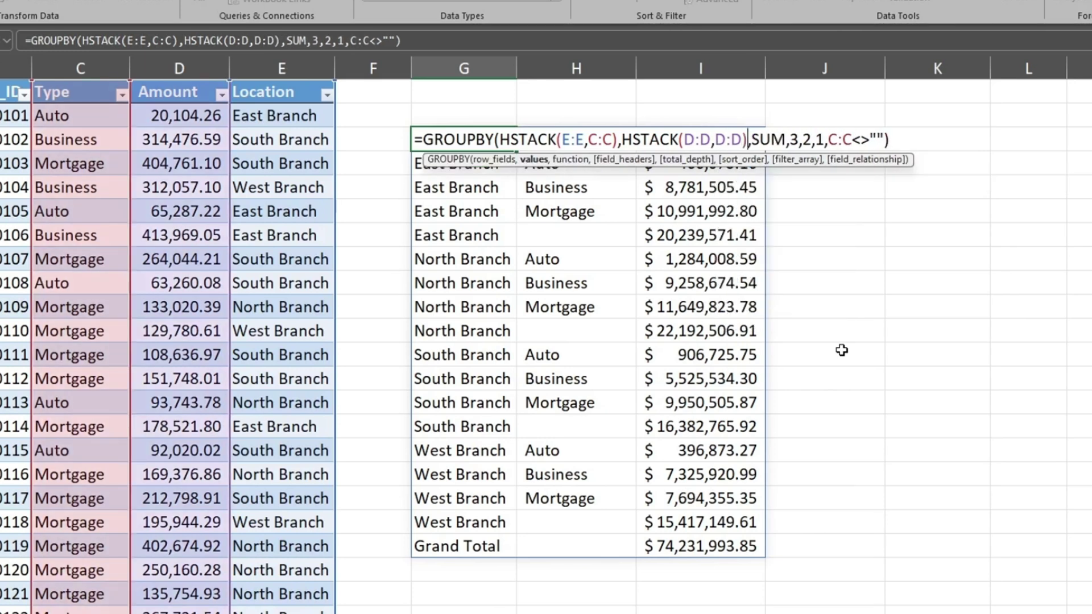
Replace the function argument of the G3 GROUPBY formula with HSTACK(SUM,COUNT) to return both sums and counts
key("Right")
type("HST")
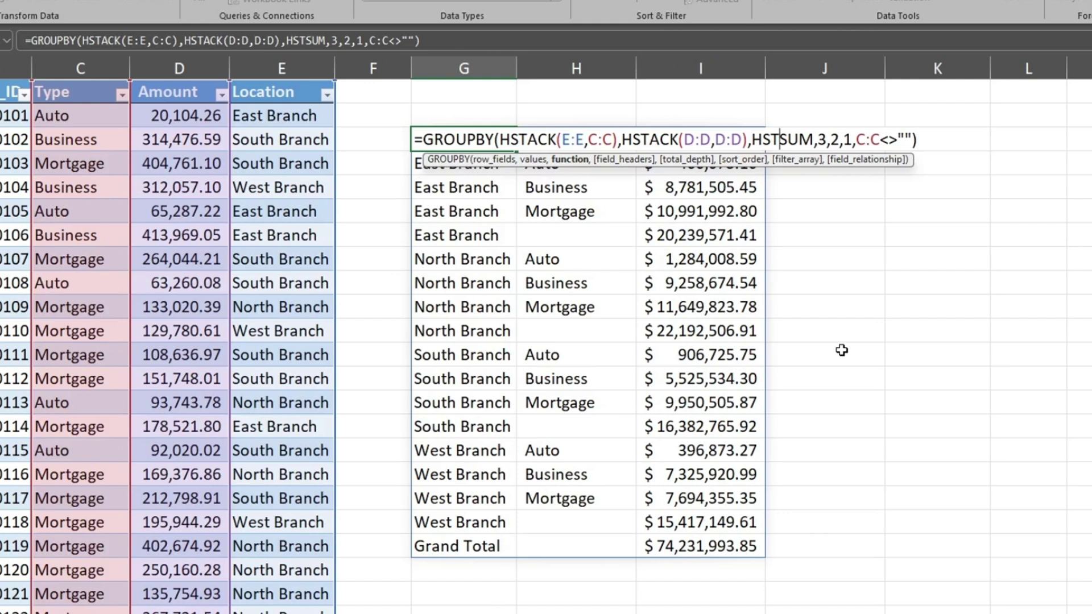
type("ACK(")
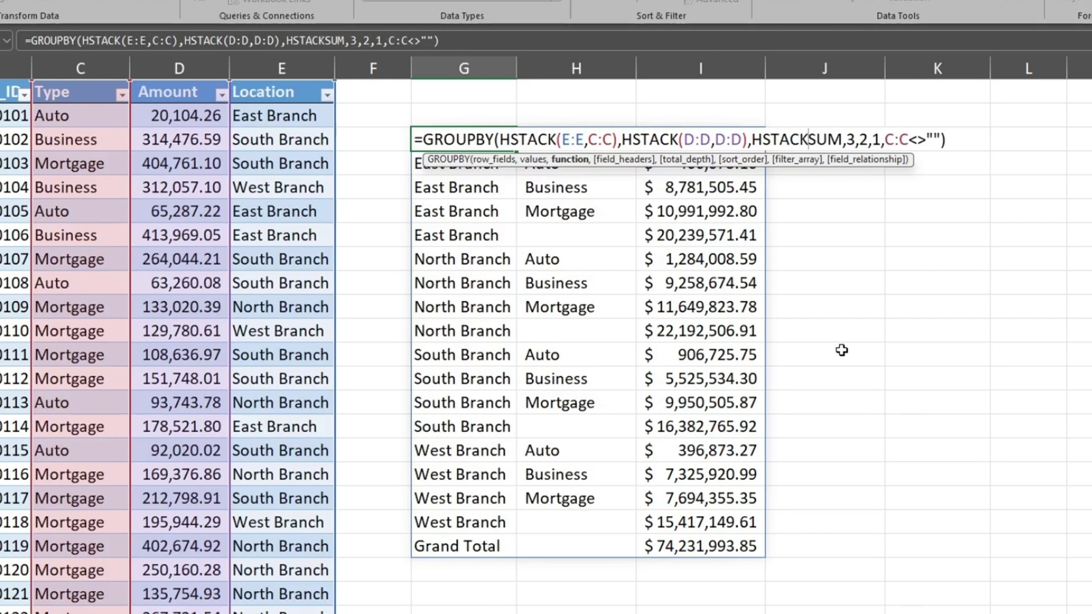
key("Right")
key("Right")
key("Right")
key("Right")
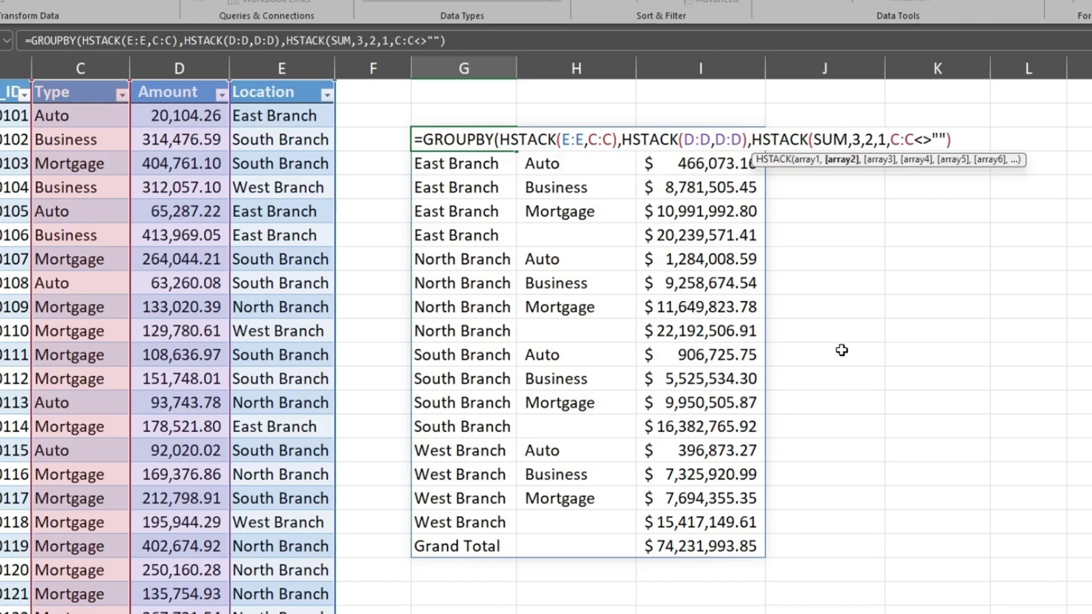
key("Left")
type(",COUNT")
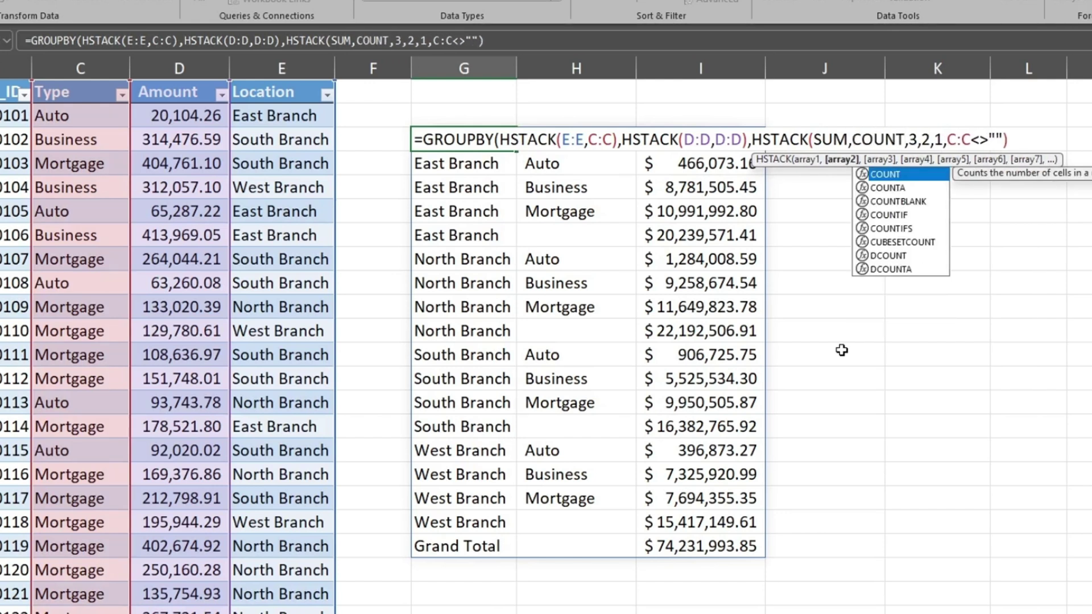
type(")")
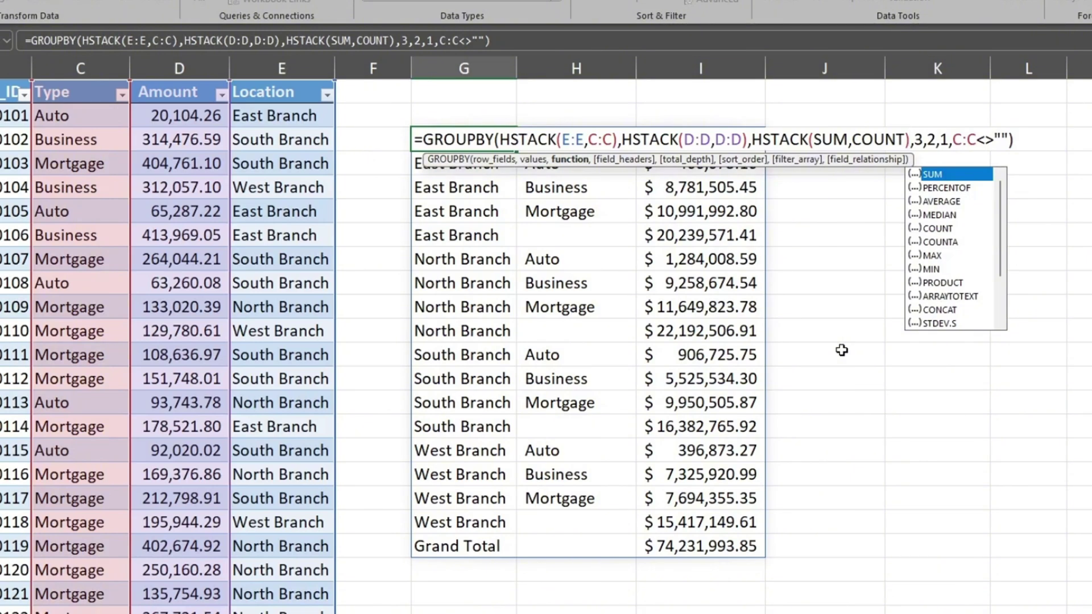
key("Return")
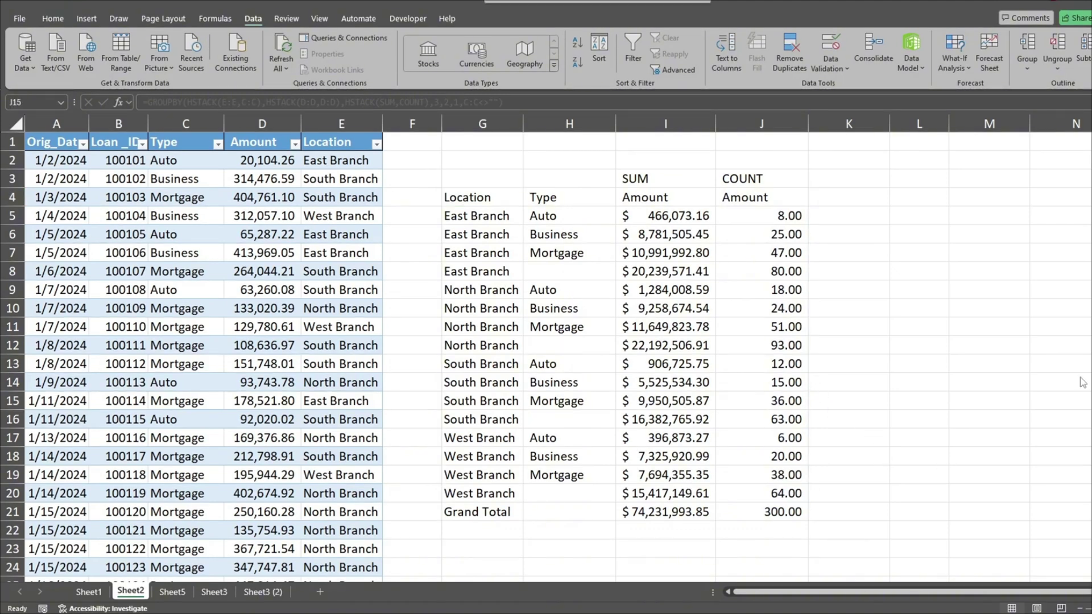
Examine the COUNT column of the summary down to the South Branch mortgage row
key("Right")
key("Right")
key("Right")
key("Down")
key("Down")
key("Down")
key("Down")
key("Down")
key("Down")
key("Down")
key("Down")
key("Down")
key("Down")
key("Down")
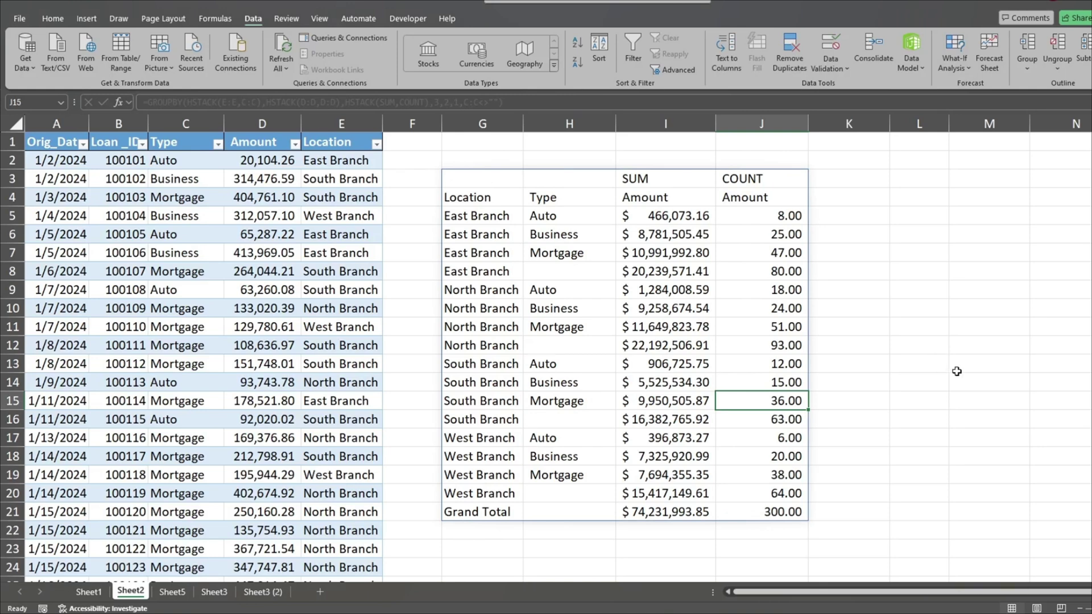
Start a new row at the end of the loan table, copying down the date above and entering the next loan ID
left_click(55, 375)
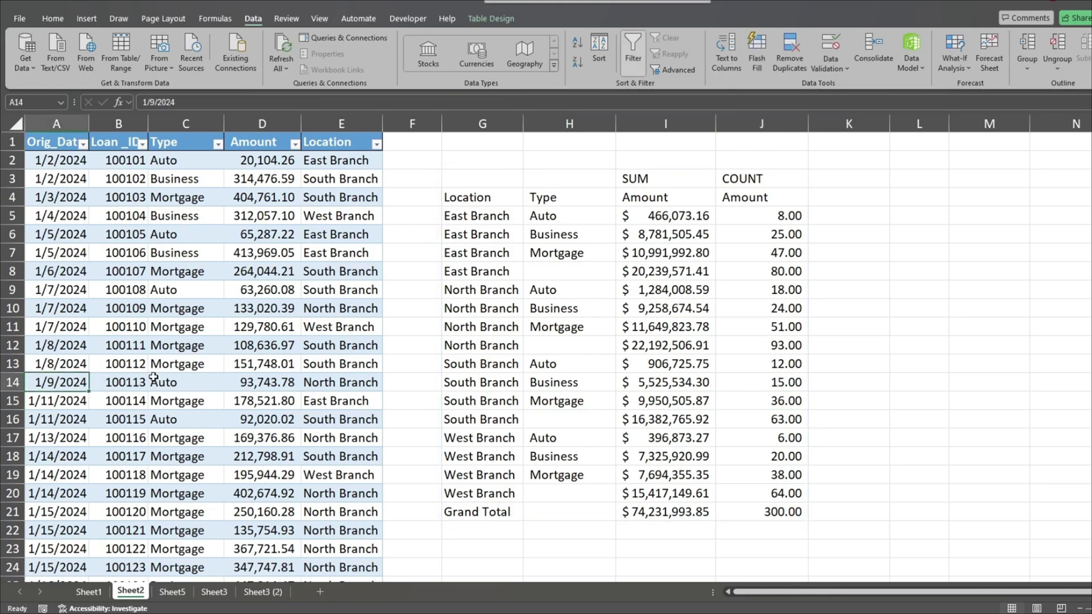
key("ctrl+Down")
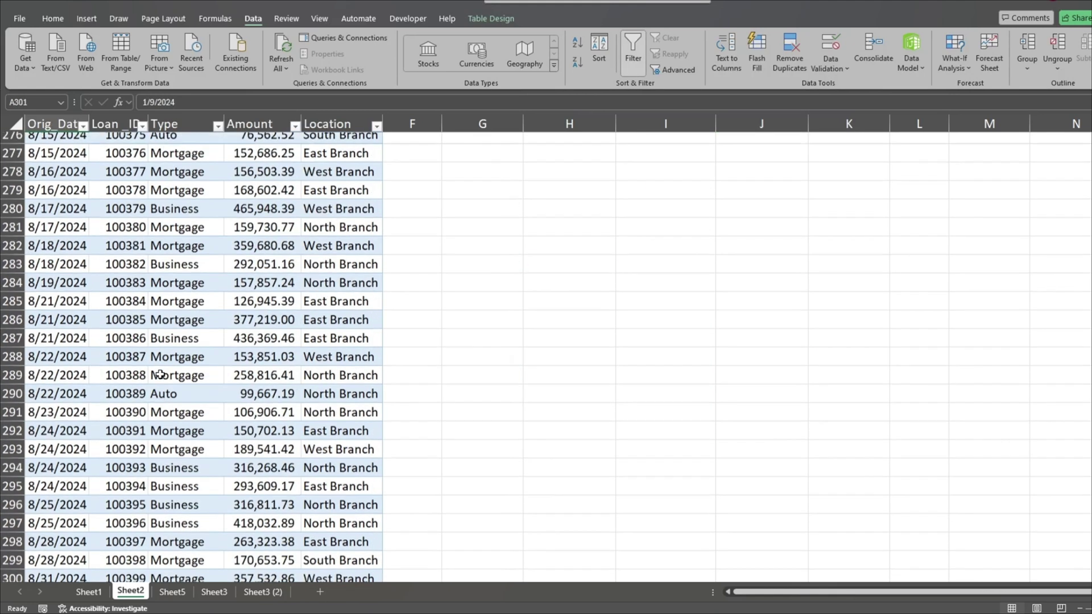
key("Down")
key("ctrl+d")
key("Tab")
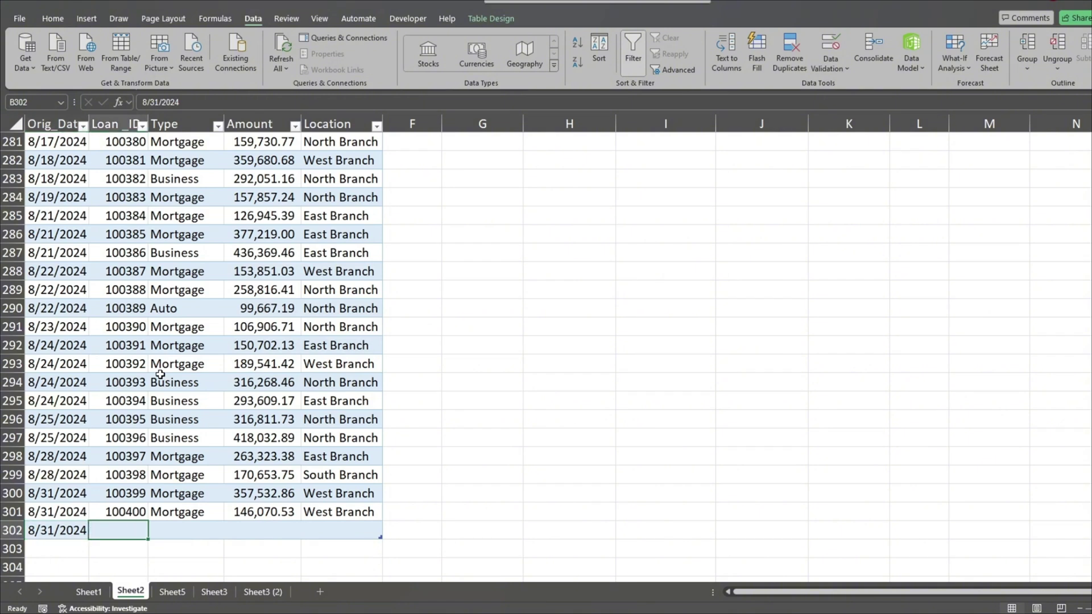
type("100401")
key("Tab")
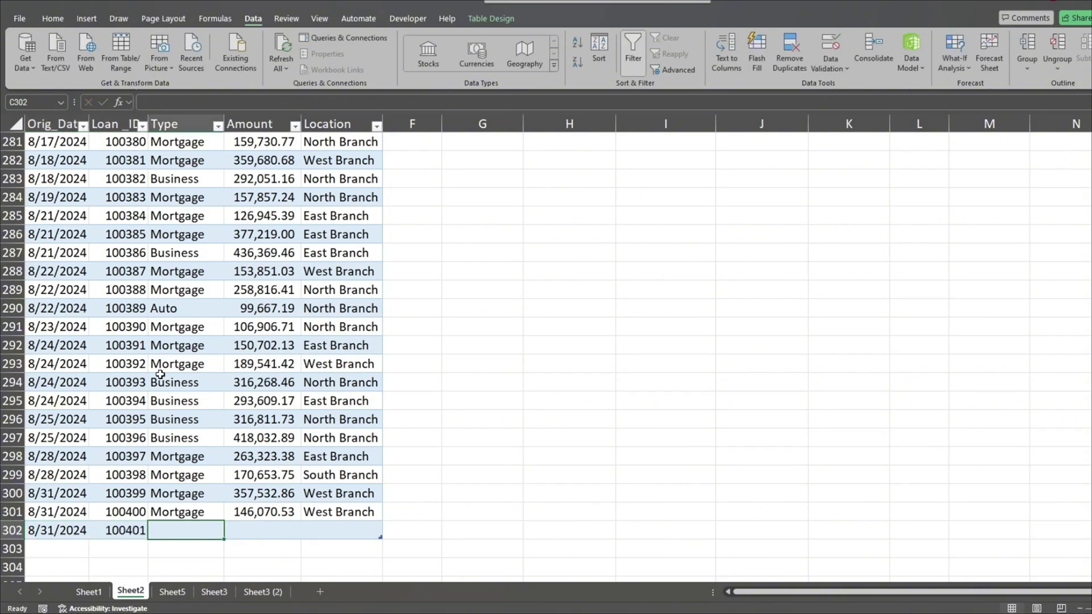
Complete the new loan row with type Mortgage, amount 500,000.00 and location Central Branch
type("M")
key("Tab")
type("500000.00")
key("Tab")
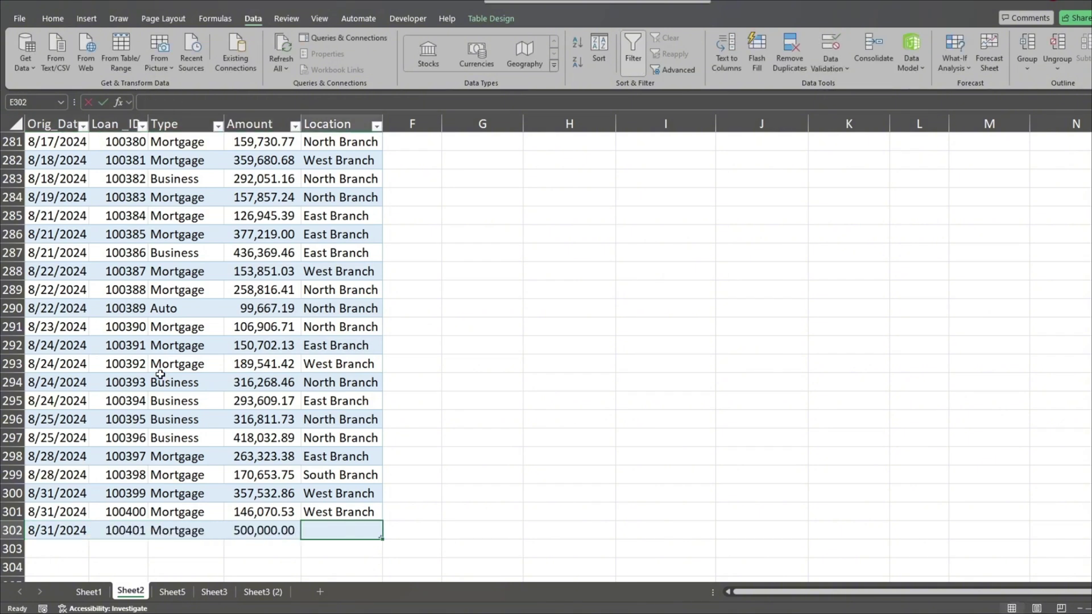
type("Central Branch")
key("Return")
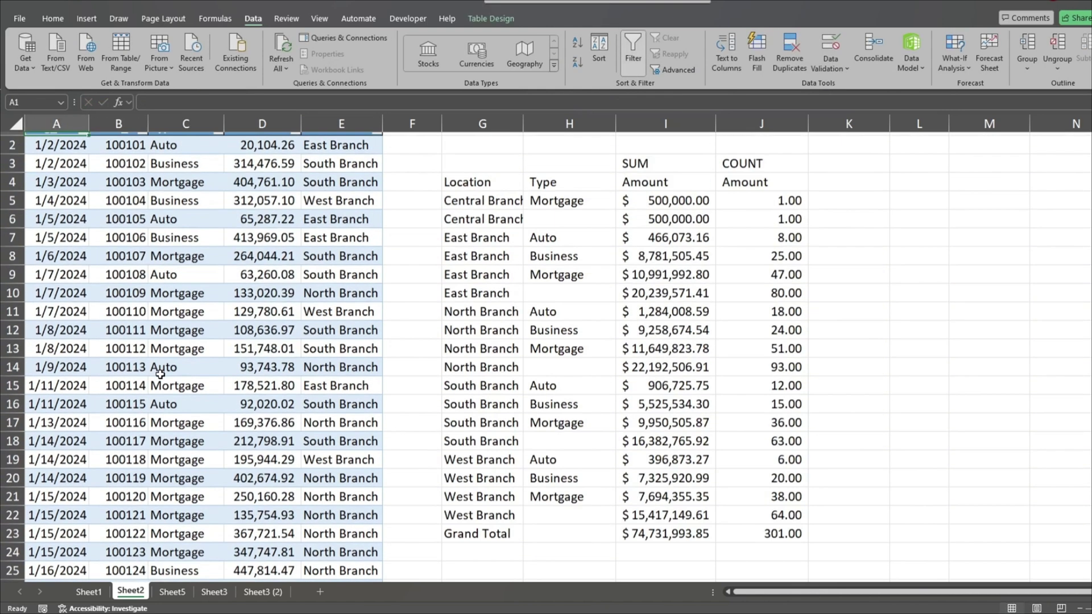
Return to the start of the sheet and autofit column G to its contents
key("ctrl+Home")
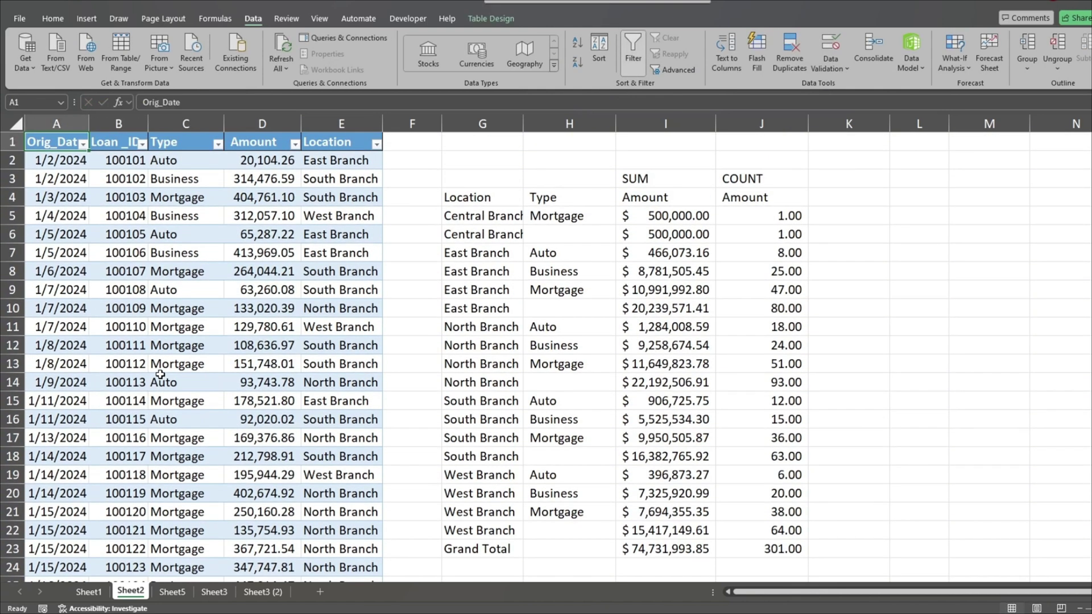
double_click(523, 124)
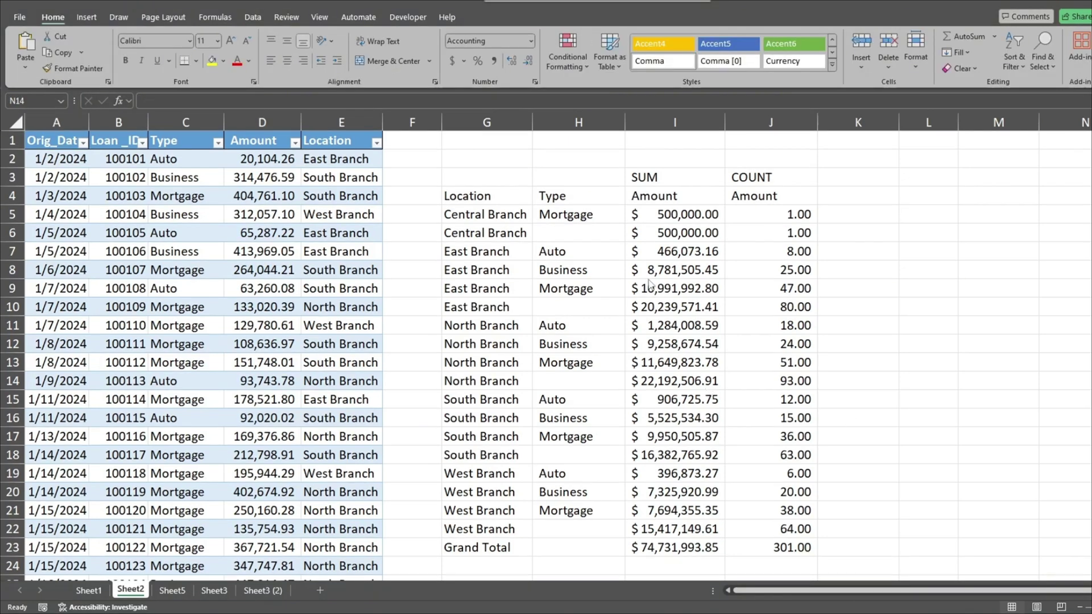
Change the filter array of the G3 GROUPBY formula to (C:C<>"")*(E:E="West Branch") to show only West Branch loans
left_click(478, 181)
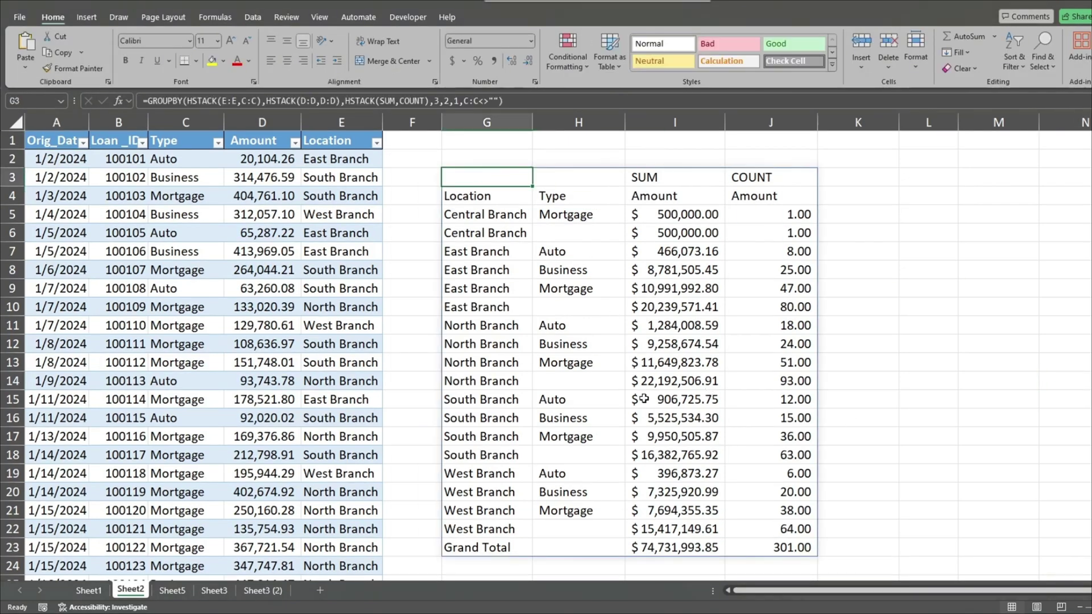
key("F2")
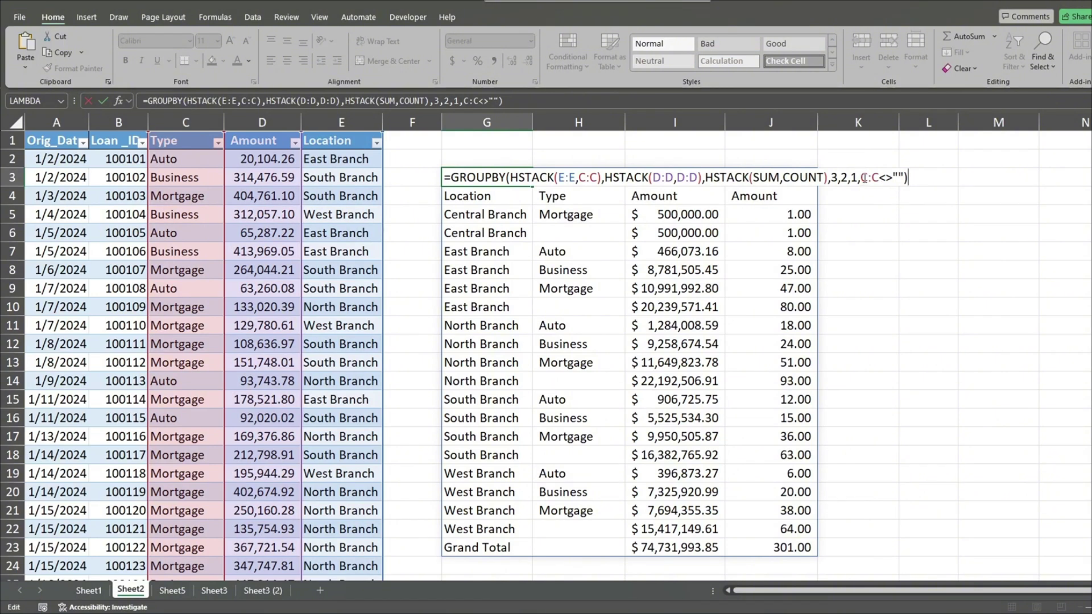
key("Left")
key("Left")
key("Left")
key("Left")
key("Left")
key("Left")
key("Left")
key("Left")
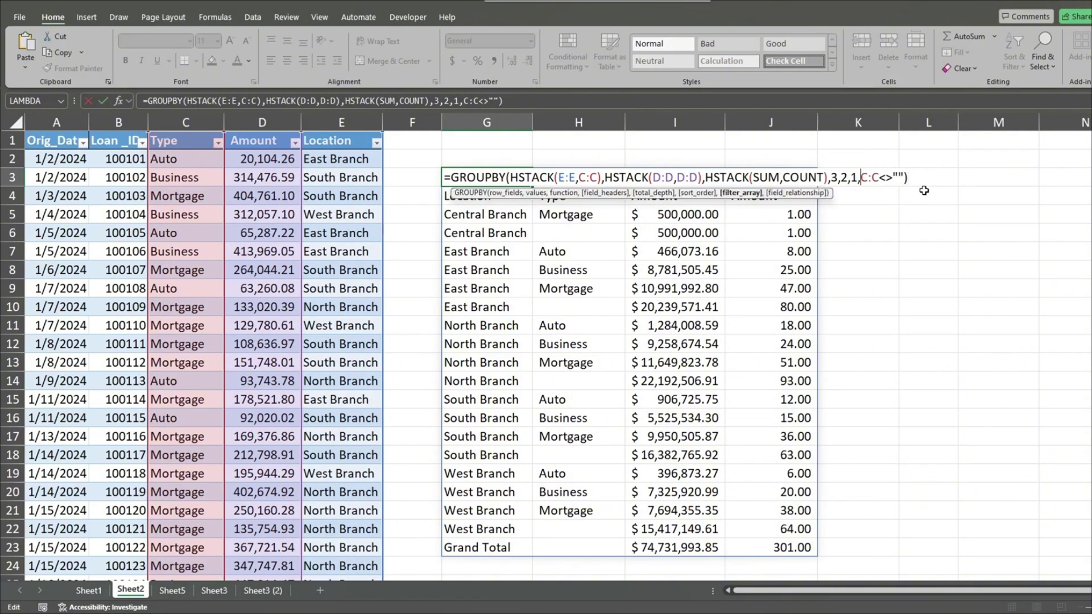
type("(")
type("*")
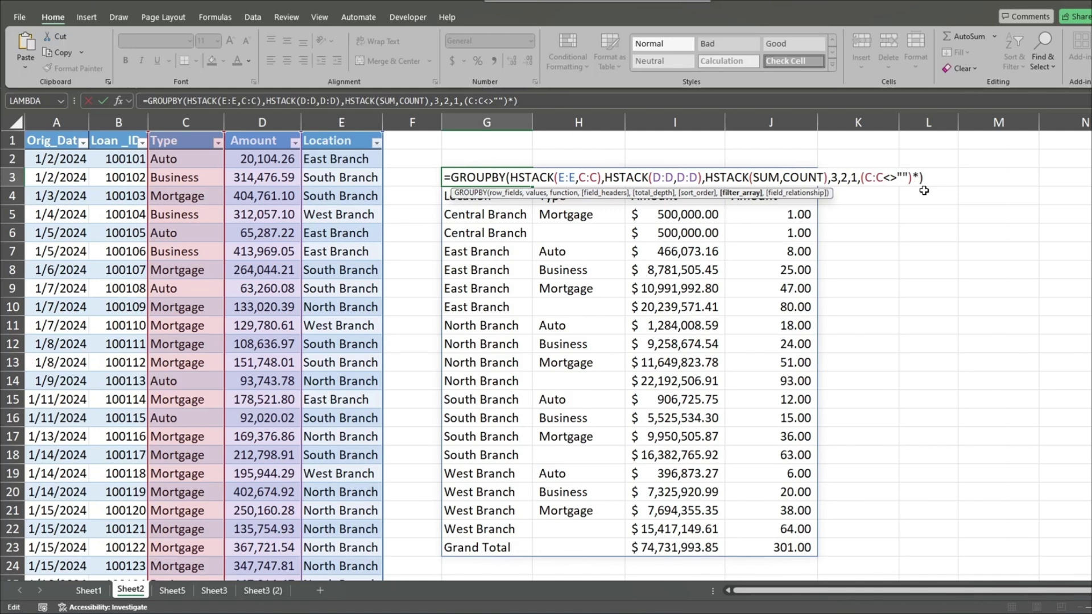
type("(")
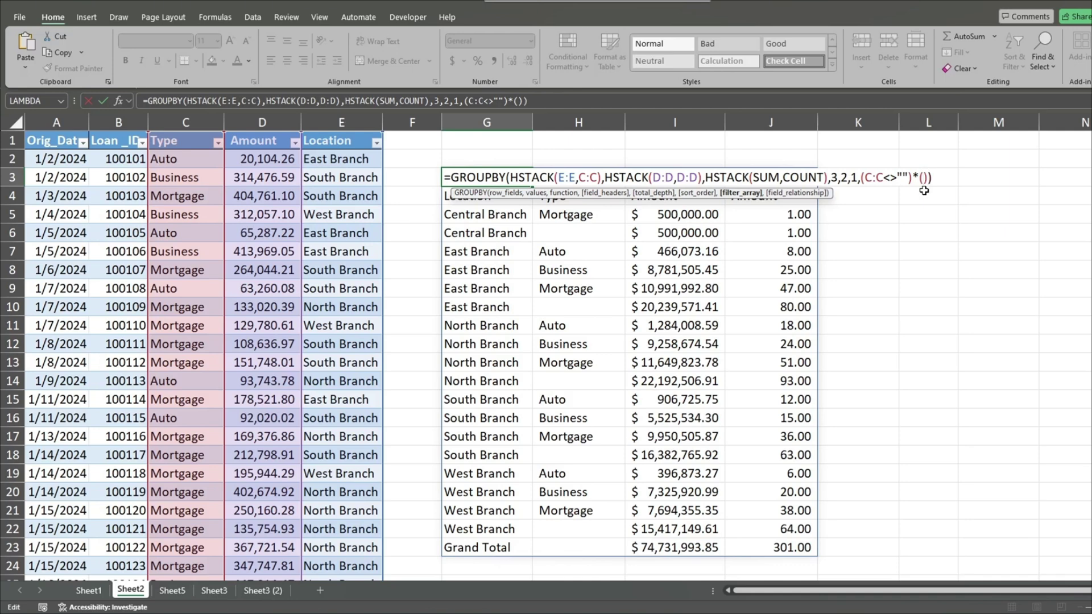
type("E:E")
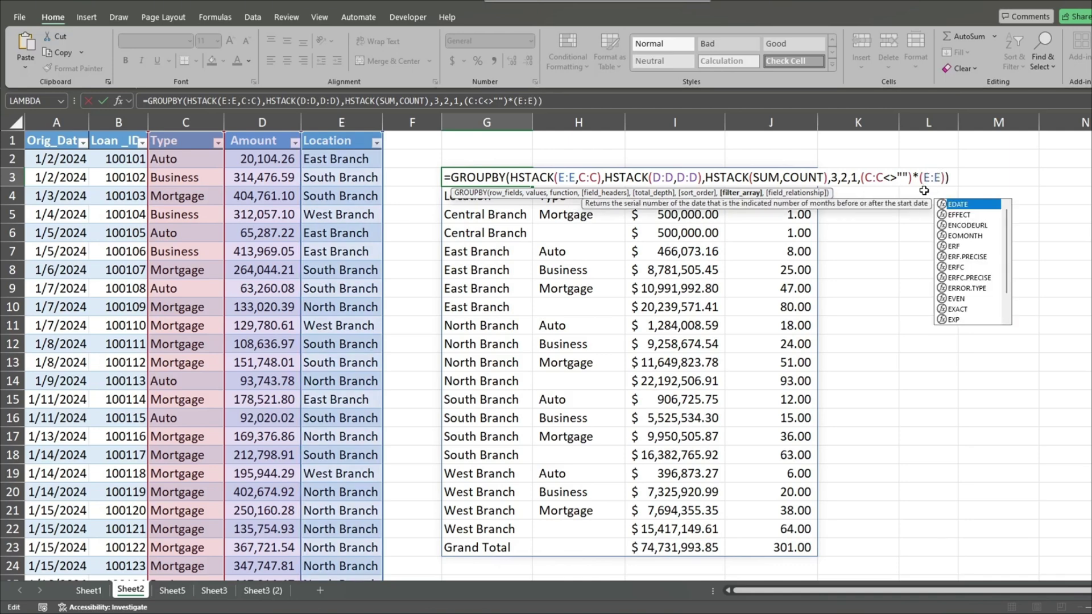
type("=\"W\"")
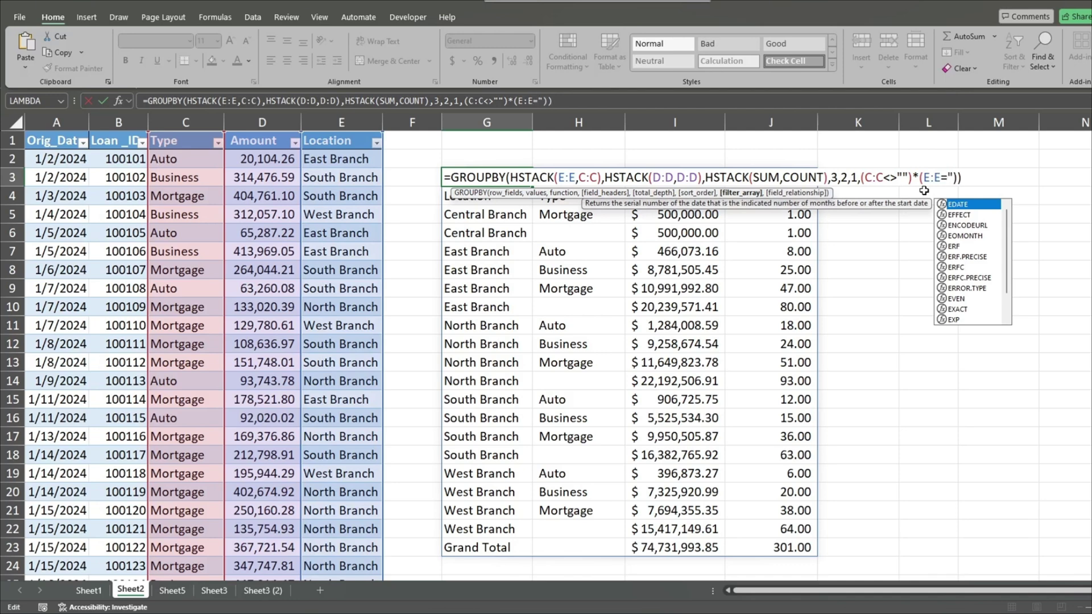
key("BackSpace")
type("est Br")
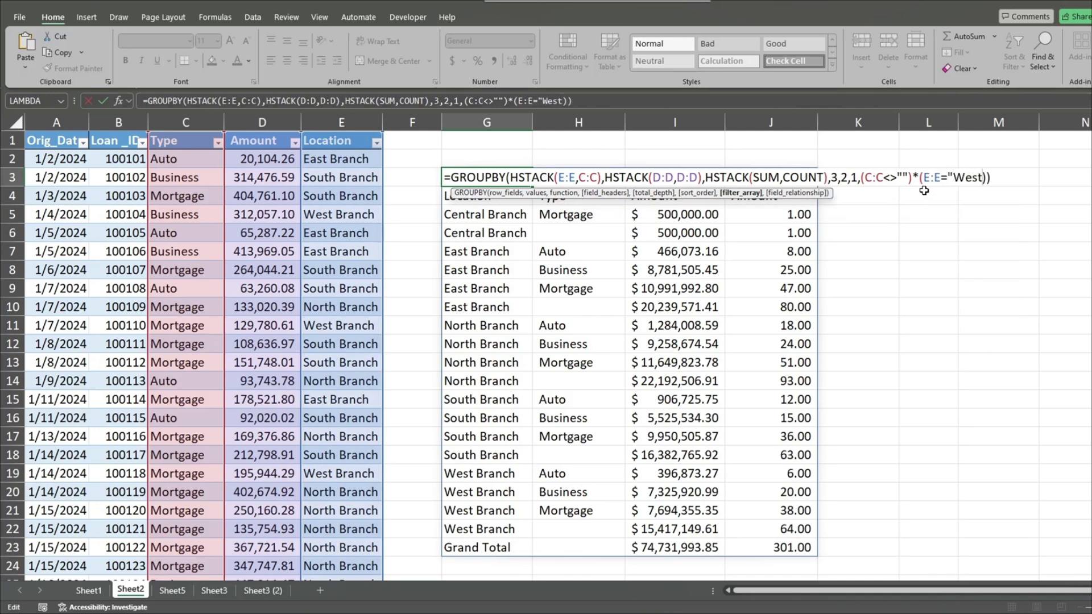
type("anch\"")
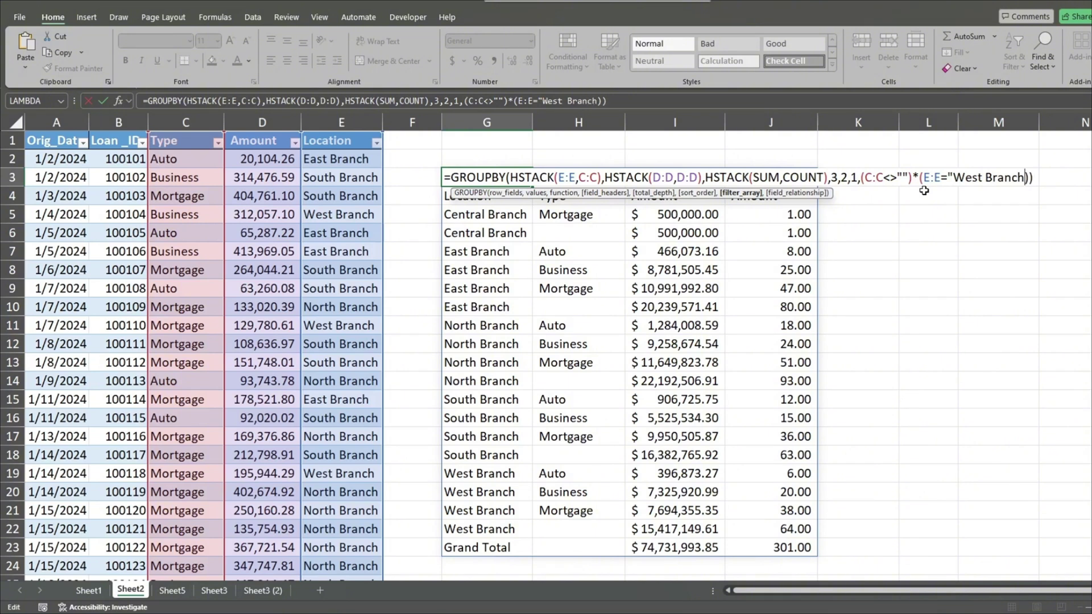
key("Return")
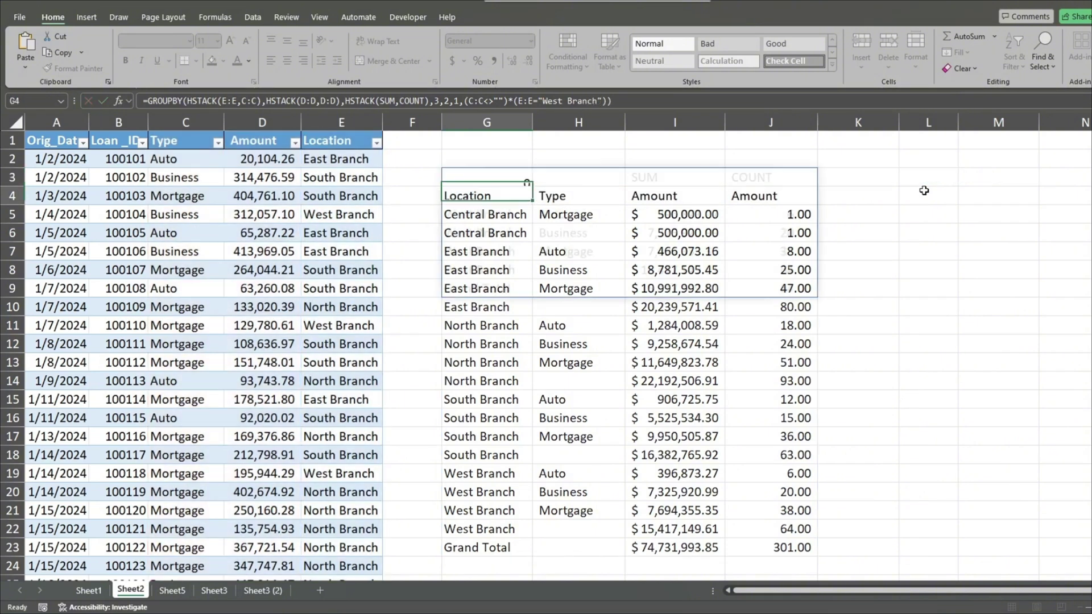
left_click(941, 310)
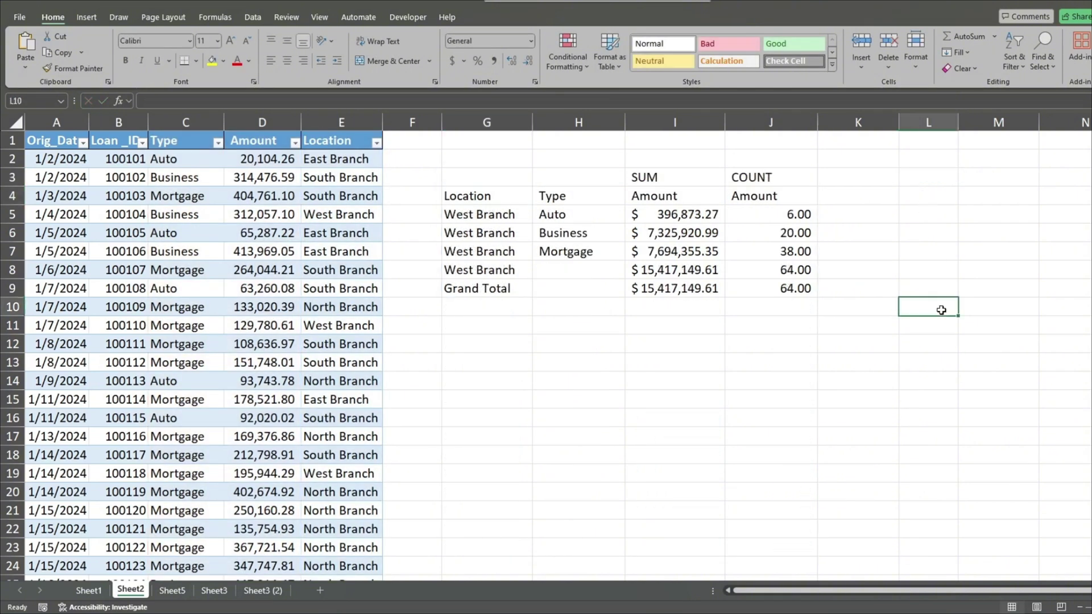